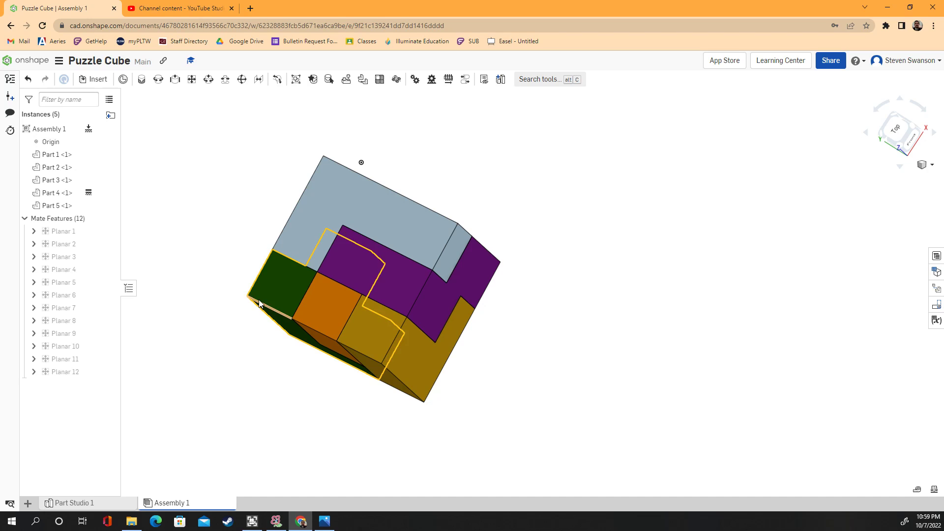
Step: Switch from the puzzle cube assembly to SmoothDraw and maximize its blank black canvas
right_drag(211, 280, 287, 160)
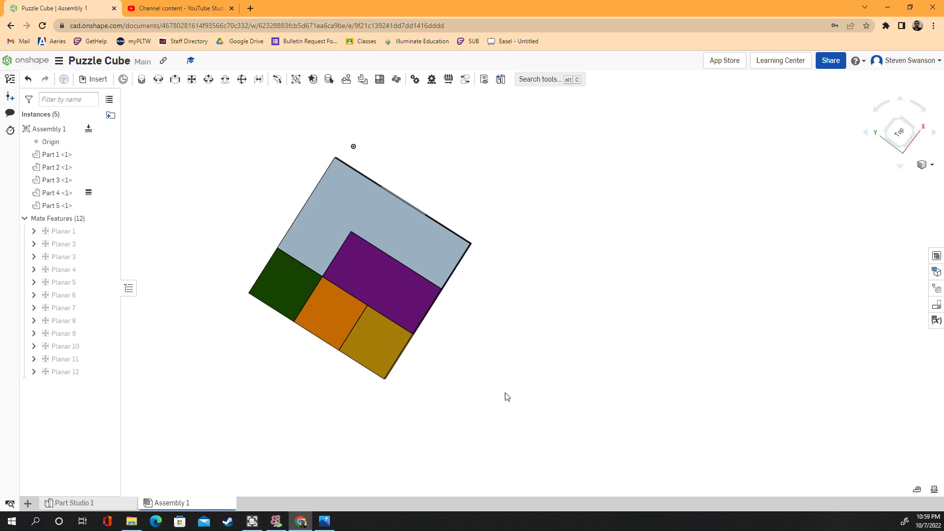
right_drag(507, 396, 371, 266)
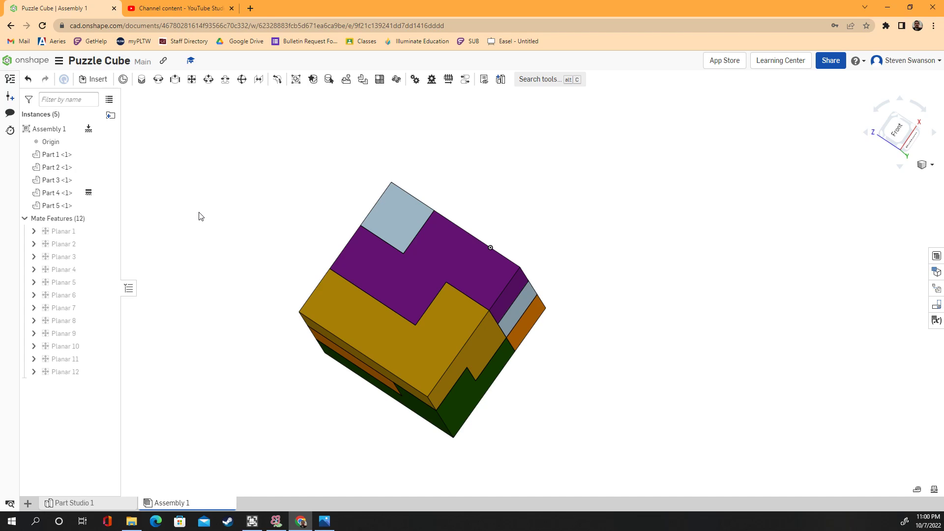
click(276, 522)
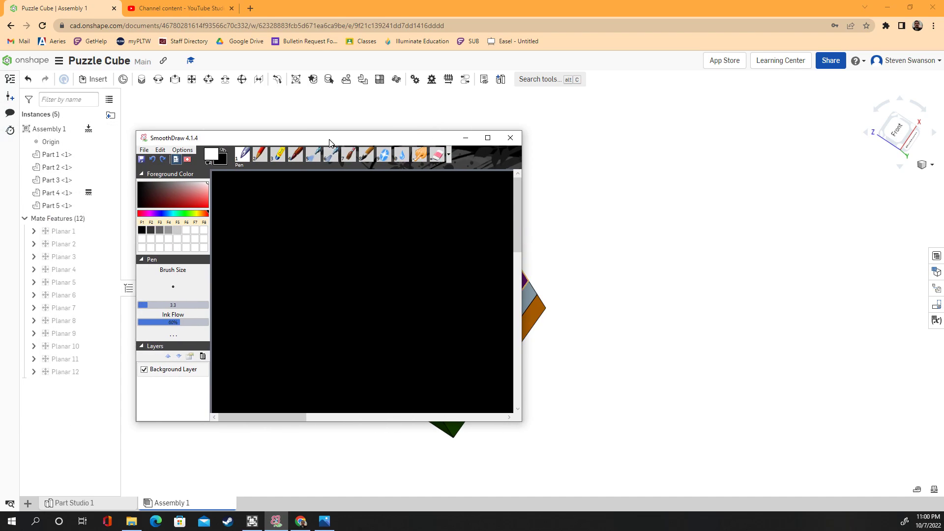
double_click(328, 142)
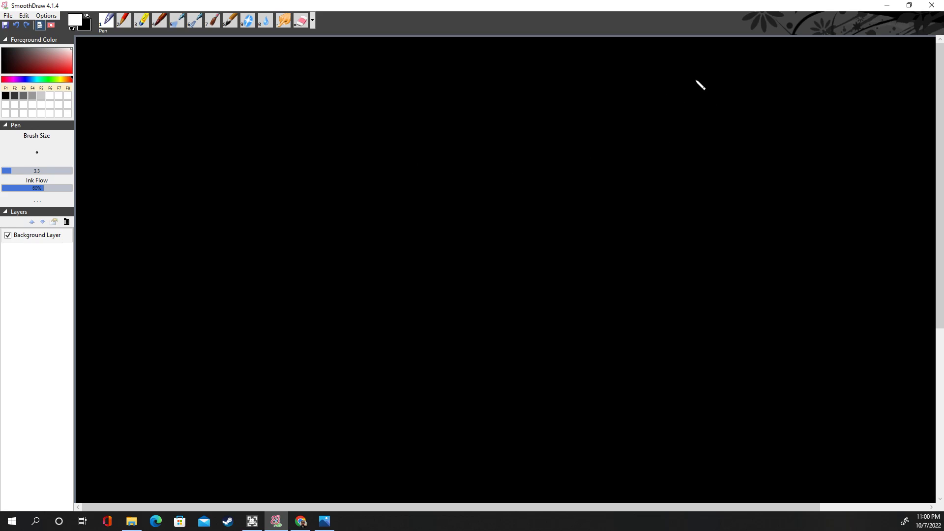
Step: Handwrite the cube measurements 2.28", 2.29" and 2.27" in a column near the canvas's upper right corner
mouse_move(726, 60)
mouse_down()
mouse_move(719, 82)
mouse_move(773, 61)
mouse_move(786, 82)
mouse_move(802, 84)
mouse_move(795, 59)
mouse_up()
click(753, 80)
drag(811, 48, 815, 56)
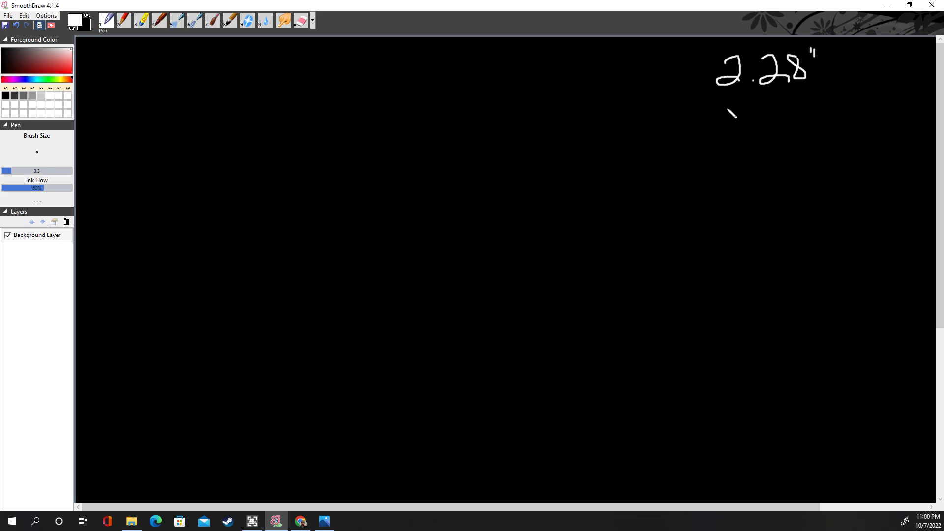
mouse_move(724, 109)
mouse_down()
mouse_move(750, 136)
mouse_move(805, 114)
mouse_move(808, 133)
mouse_move(818, 108)
mouse_up()
click(762, 130)
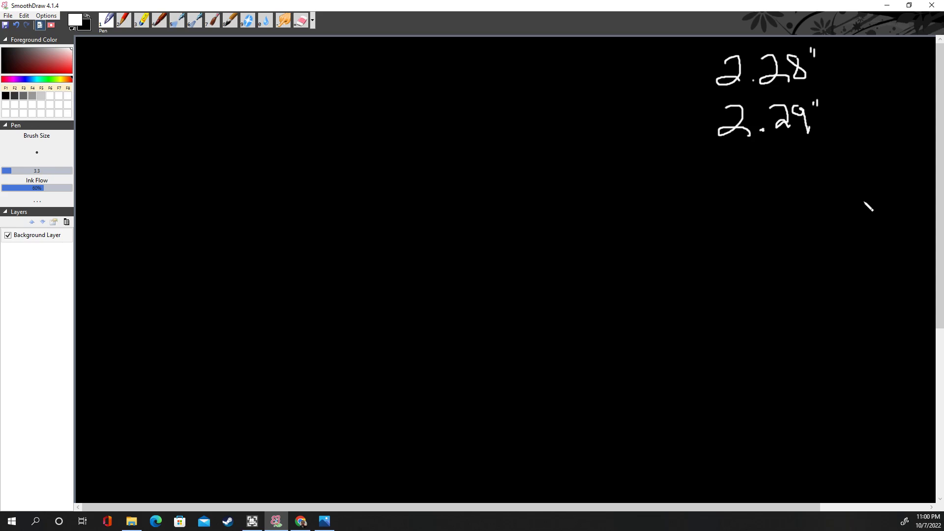
mouse_move(729, 166)
mouse_down()
mouse_move(737, 160)
mouse_move(754, 183)
mouse_move(815, 173)
mouse_move(826, 156)
mouse_up()
click(770, 176)
drag(831, 146, 831, 155)
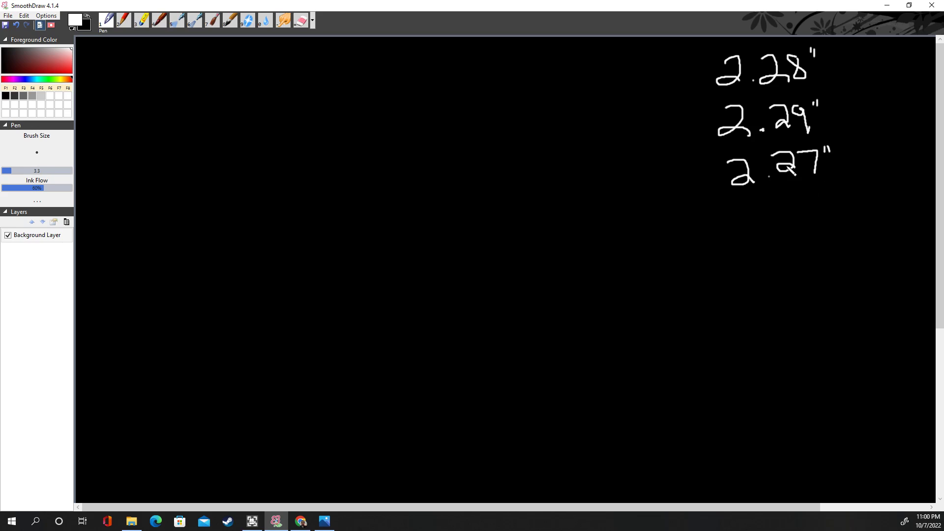
Step: Circle the handwritten 2.29" twice and underline its decimal digits
mouse_move(791, 91)
mouse_down()
mouse_move(724, 107)
mouse_move(782, 157)
mouse_move(760, 91)
mouse_move(737, 92)
mouse_up()
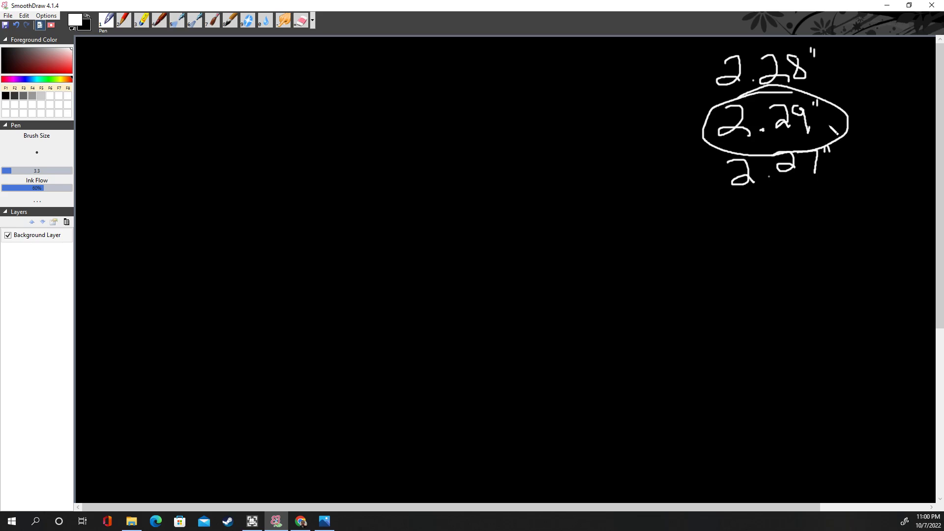
mouse_move(760, 94)
mouse_down()
mouse_move(715, 112)
mouse_move(810, 162)
mouse_move(767, 98)
mouse_up()
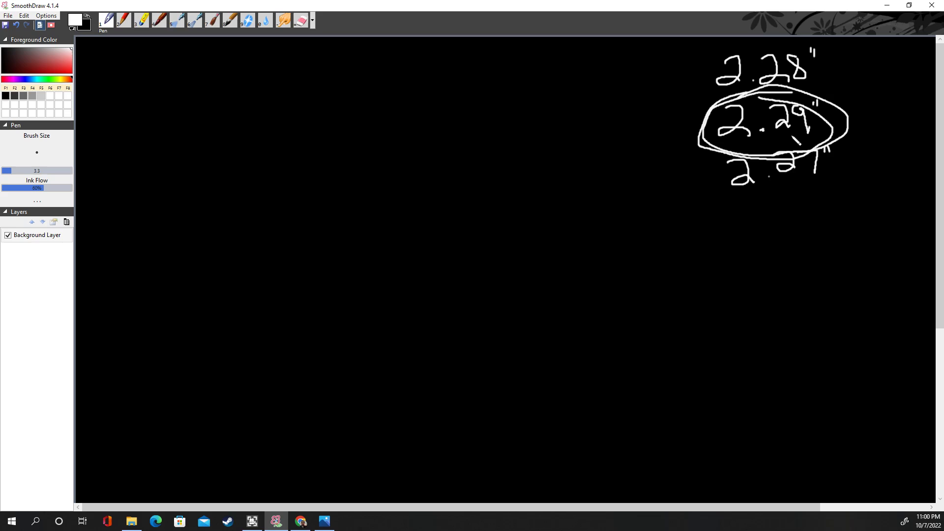
drag(774, 132, 802, 133)
Step: Write 2.3 and 2.4 below the measurement column and circle each value
drag(722, 235, 760, 264)
click(772, 257)
mouse_move(775, 232)
mouse_down()
mouse_move(785, 225)
mouse_move(793, 257)
mouse_move(803, 253)
mouse_move(795, 263)
mouse_up()
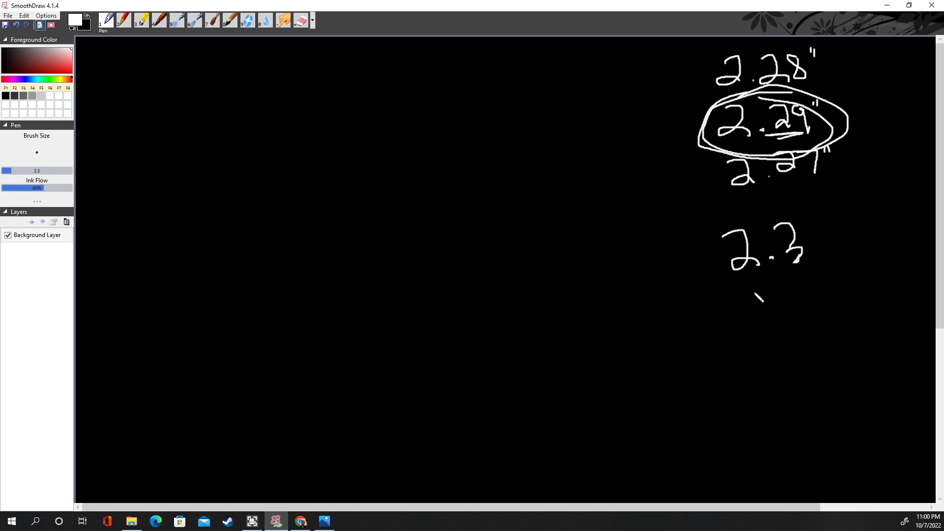
mouse_move(751, 289)
mouse_down()
mouse_move(755, 317)
mouse_move(781, 310)
mouse_up()
click(791, 307)
drag(809, 276, 817, 301)
mouse_move(824, 270)
mouse_down()
mouse_move(743, 299)
mouse_move(809, 282)
mouse_up()
drag(781, 211, 817, 268)
drag(809, 215, 815, 285)
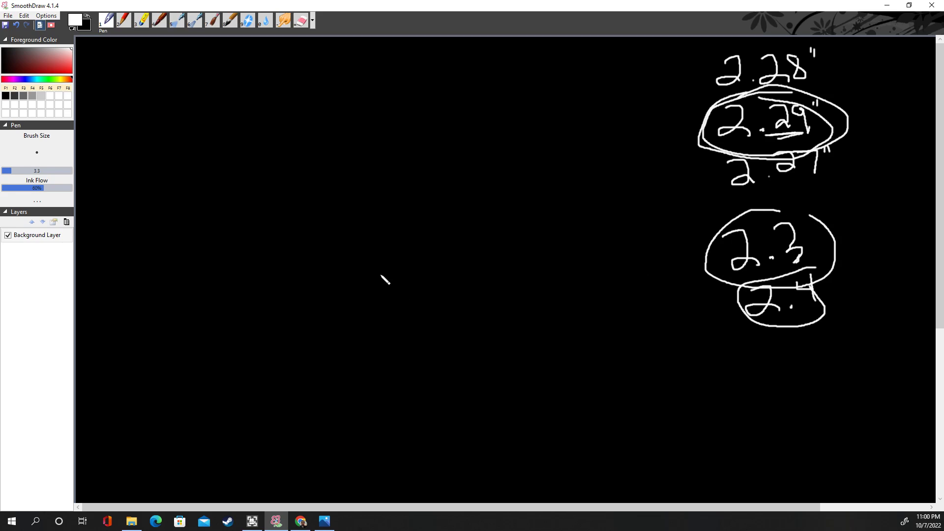
Step: Draw a square and label its width 2.3" and its height 2.3 with dimension arrows outside it
mouse_move(273, 199)
mouse_down()
mouse_move(269, 271)
mouse_move(354, 271)
mouse_move(352, 204)
mouse_move(304, 191)
mouse_move(273, 199)
mouse_move(333, 157)
mouse_move(347, 173)
mouse_up()
click(310, 175)
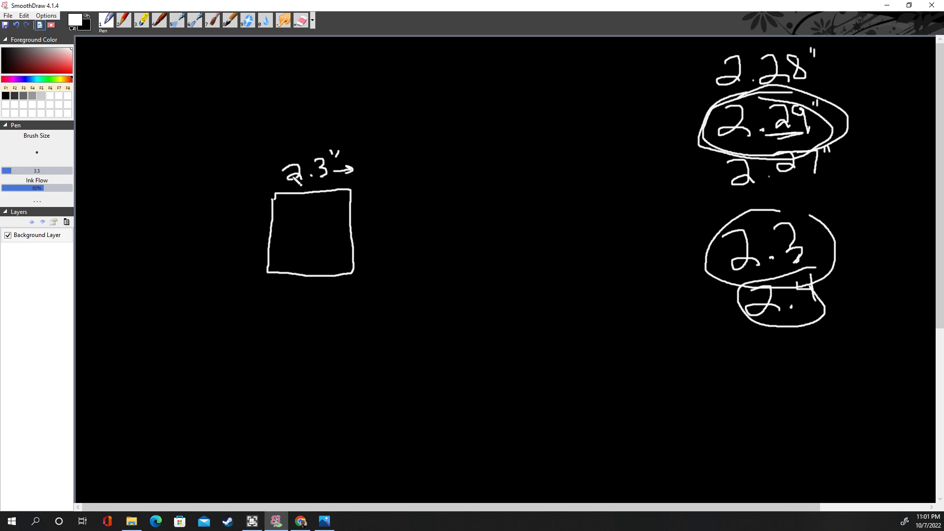
drag(277, 172, 281, 179)
mouse_move(361, 220)
mouse_down()
mouse_move(393, 231)
mouse_move(372, 193)
mouse_move(379, 196)
mouse_up()
drag(375, 236, 374, 267)
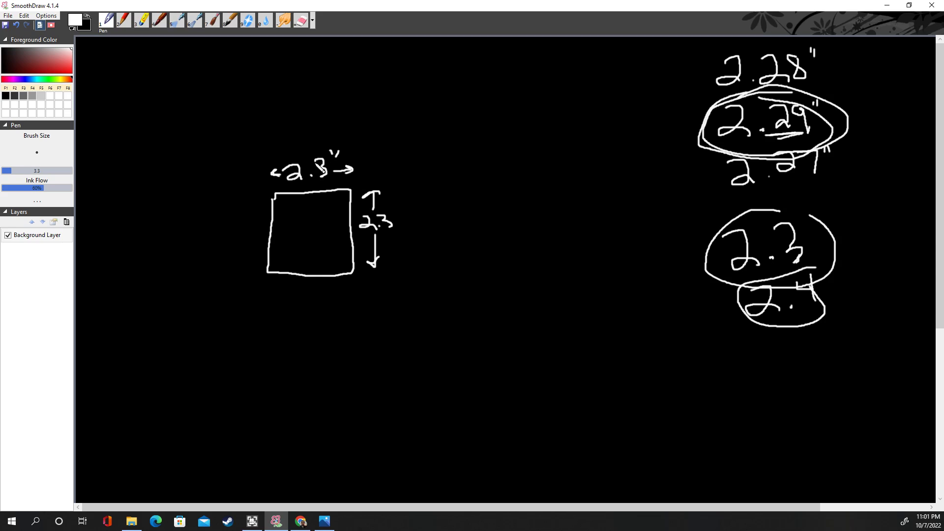
Step: Draw an arrow toward the square, outline a larger box around it, and label the inner square 2.3" with arrows in both directions
mouse_move(369, 103)
mouse_down()
mouse_move(332, 136)
mouse_move(364, 131)
mouse_up()
mouse_move(299, 289)
mouse_down()
mouse_move(364, 288)
mouse_move(367, 183)
mouse_move(258, 180)
mouse_move(245, 254)
mouse_move(277, 298)
mouse_move(305, 287)
mouse_up()
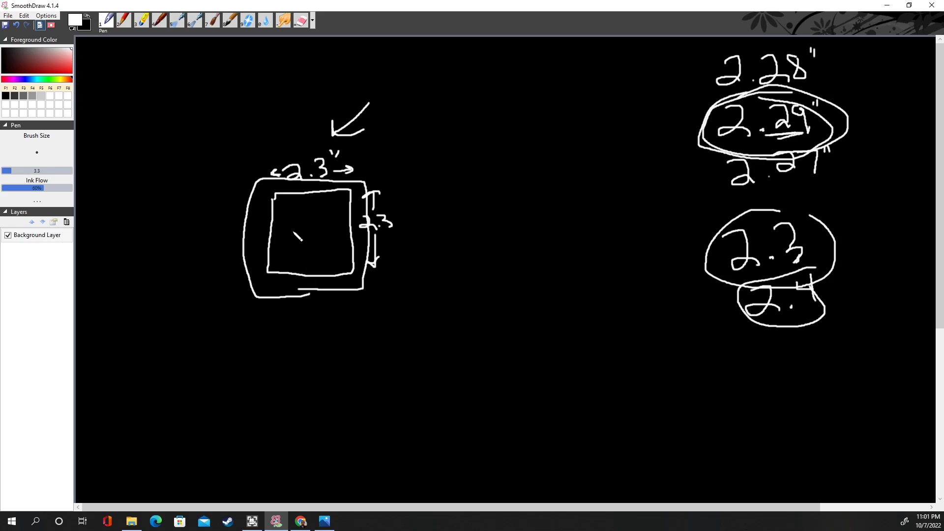
mouse_move(293, 228)
mouse_down()
mouse_move(304, 240)
mouse_move(345, 228)
mouse_move(274, 230)
mouse_move(281, 235)
mouse_move(305, 207)
mouse_up()
mouse_move(305, 246)
mouse_down()
mouse_move(305, 263)
mouse_move(311, 255)
mouse_up()
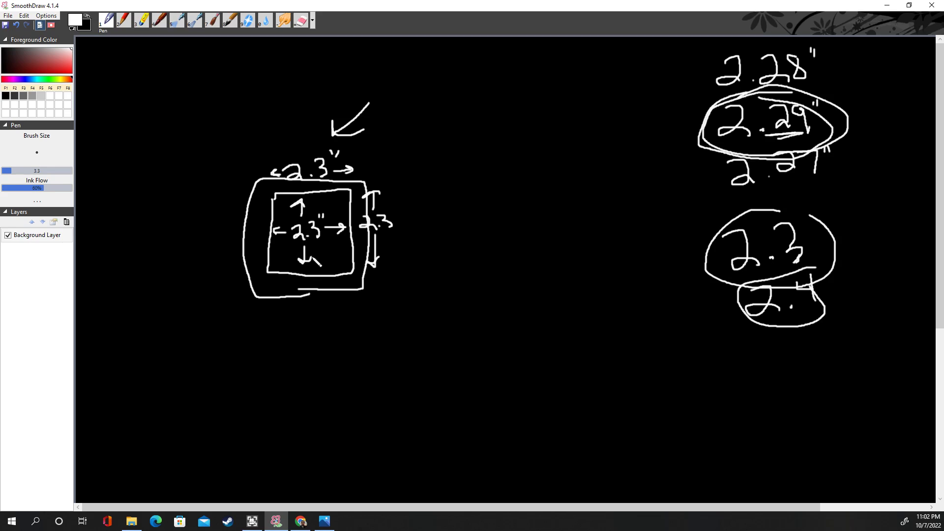
Step: Erase the 2.3 labels and the pointing arrow outside the square with the Hard Eraser
click(298, 20)
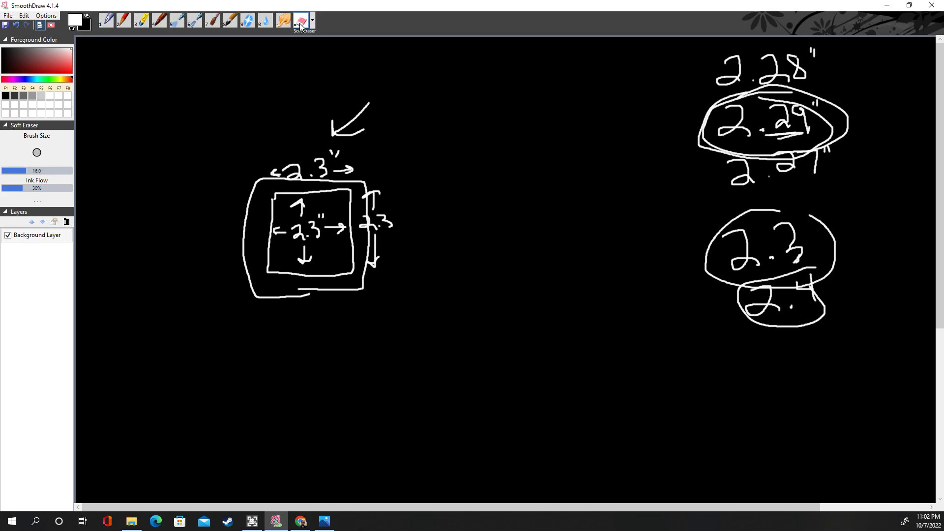
click(313, 22)
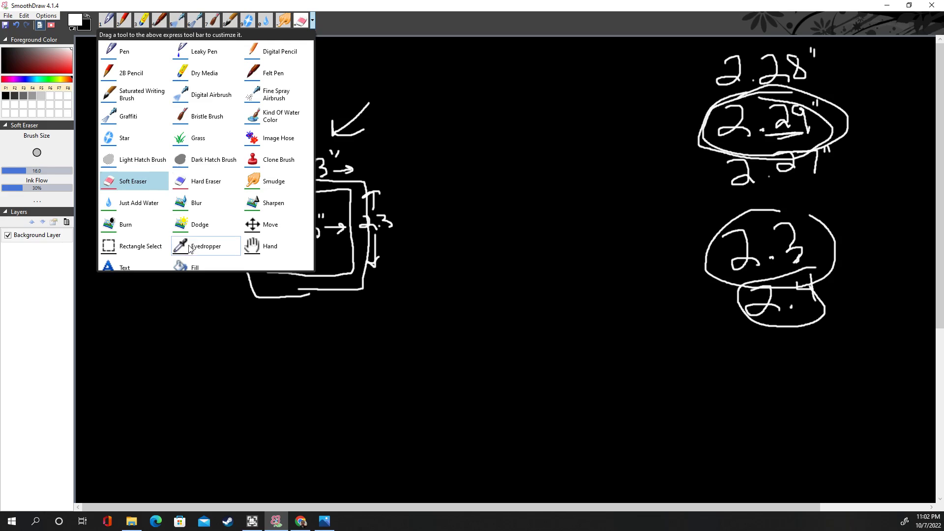
click(205, 182)
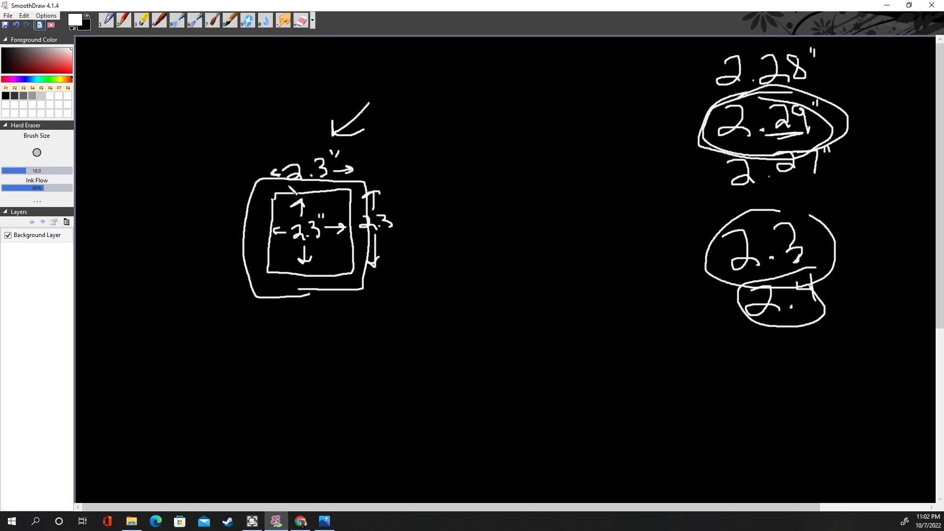
mouse_move(293, 169)
mouse_down()
mouse_move(299, 178)
mouse_move(334, 165)
mouse_move(371, 177)
mouse_move(388, 236)
mouse_move(373, 263)
mouse_move(365, 222)
mouse_move(325, 178)
mouse_move(277, 174)
mouse_move(347, 125)
mouse_move(353, 134)
mouse_up()
scroll(316, 226, down, 1)
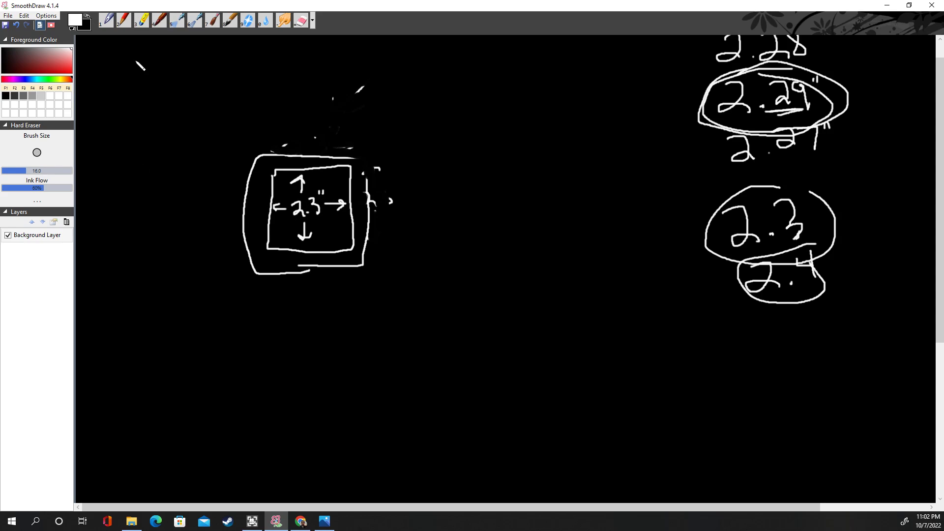
Step: Draw a double-headed width arrow with a question mark above the outer box using the Pen
click(106, 20)
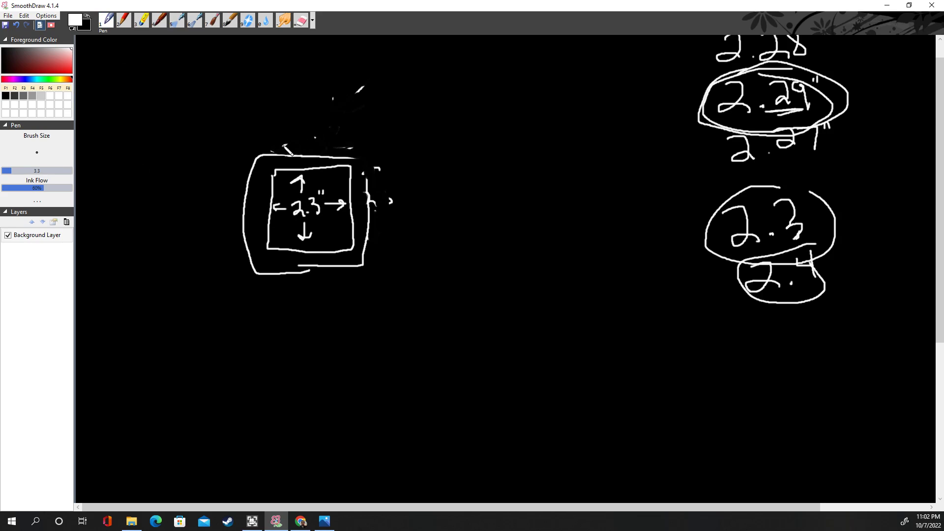
mouse_move(289, 143)
mouse_down()
mouse_move(259, 140)
mouse_move(369, 142)
mouse_move(341, 148)
mouse_up()
mouse_move(265, 132)
mouse_down()
mouse_move(256, 143)
mouse_move(296, 139)
mouse_up()
click(299, 143)
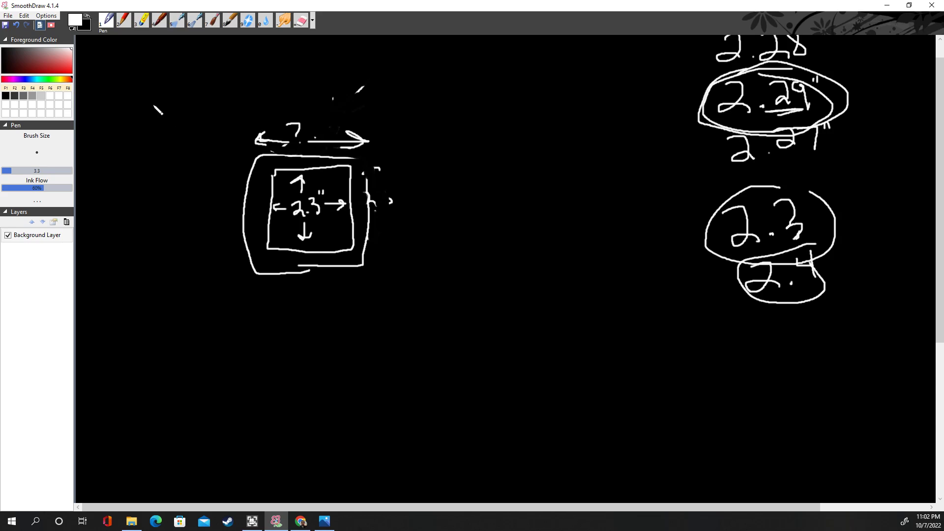
Step: Write the wall thickness range .05" → .25" above and to the left of the box sketch
click(129, 77)
mouse_move(148, 64)
mouse_down()
mouse_move(137, 74)
mouse_move(159, 69)
mouse_move(158, 84)
mouse_up()
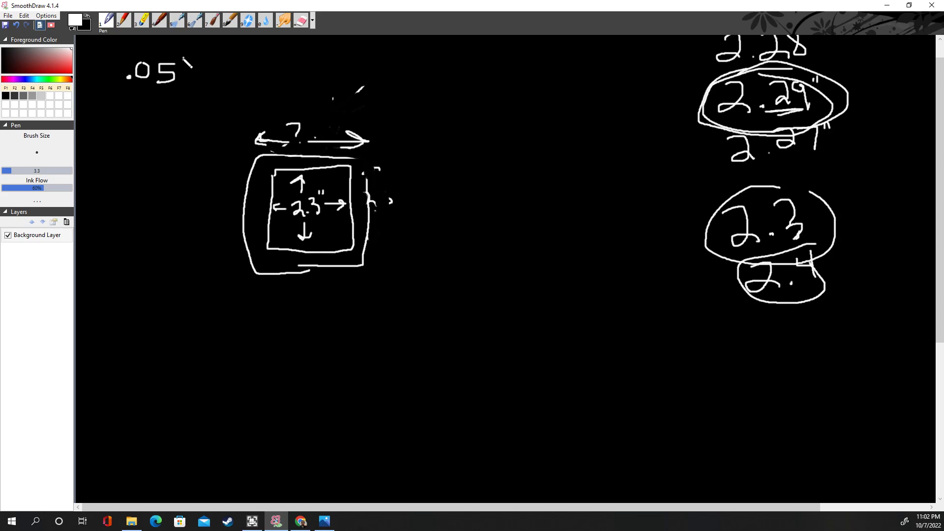
drag(183, 58, 187, 64)
mouse_move(198, 73)
mouse_down()
mouse_move(273, 73)
mouse_move(283, 58)
mouse_move(280, 77)
mouse_up()
click(245, 72)
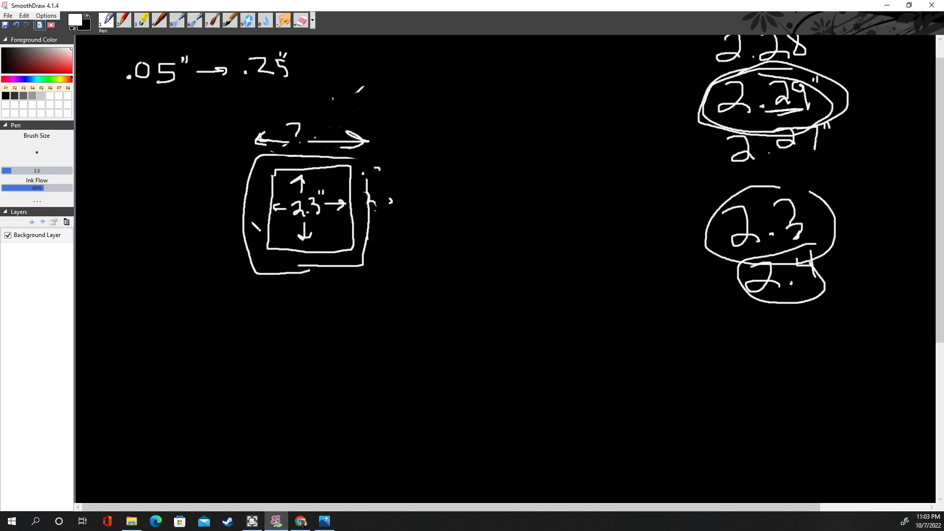
Step: Label the left and right walls between the boxes 0.1", and circle both wall values and the inner 2.3"
drag(259, 211, 270, 216)
click(358, 207)
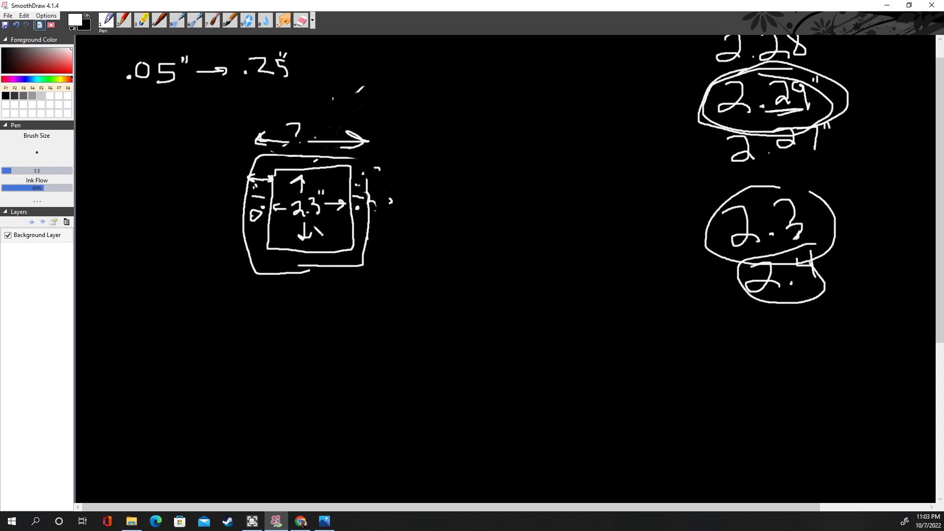
drag(292, 252, 293, 261)
mouse_move(265, 189)
mouse_down()
mouse_move(237, 215)
mouse_move(290, 226)
mouse_move(259, 192)
mouse_up()
mouse_move(350, 184)
mouse_down()
mouse_move(355, 223)
mouse_move(358, 185)
mouse_move(283, 199)
mouse_move(337, 232)
mouse_move(309, 197)
mouse_up()
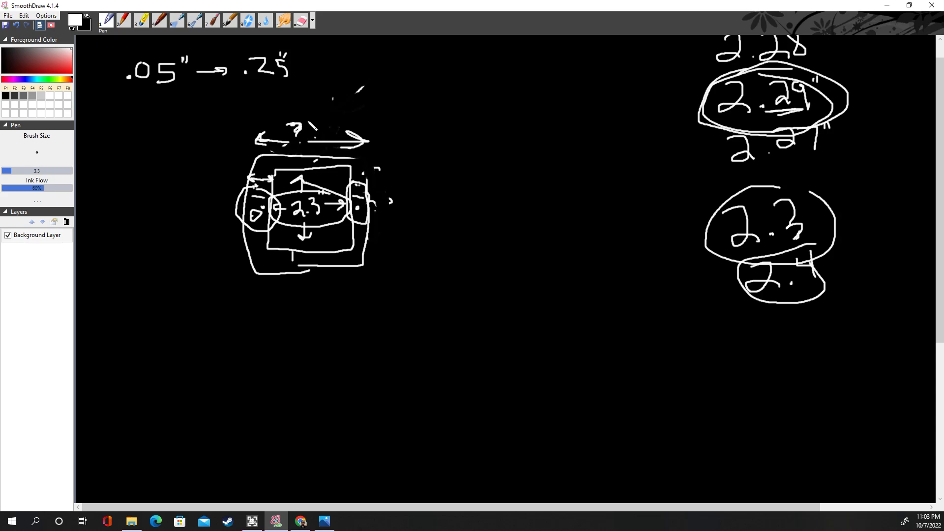
Step: Label the outer box 2.5" wide and 2.5" high, adding a vertical dimension arrow beside it
mouse_move(306, 117)
mouse_down()
mouse_move(309, 129)
mouse_move(334, 130)
mouse_move(354, 116)
mouse_up()
mouse_move(388, 227)
mouse_down()
mouse_move(401, 166)
mouse_move(408, 179)
mouse_up()
mouse_move(392, 212)
mouse_down()
mouse_move(385, 271)
mouse_move(397, 229)
mouse_move(421, 205)
mouse_up()
click(408, 227)
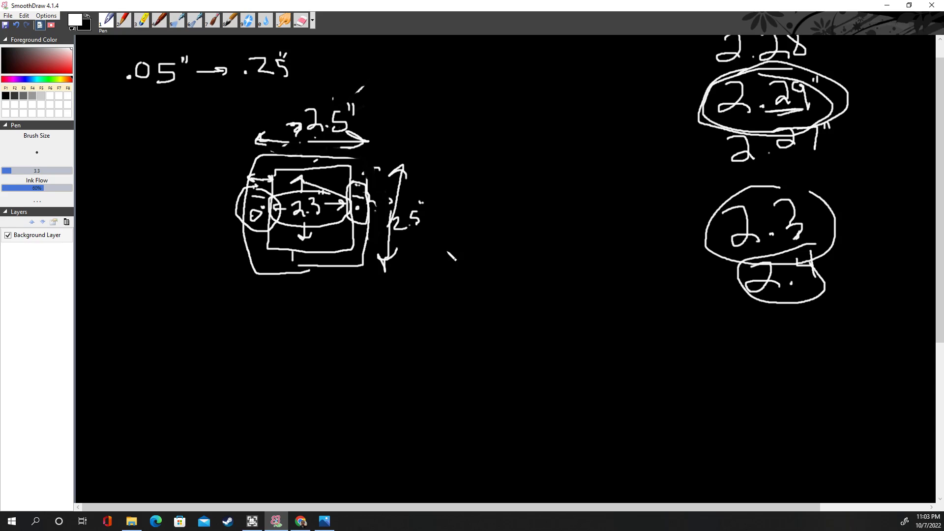
Step: Switch back to Onshape and create a new Part Studio in the Puzzle Cube document
click(301, 522)
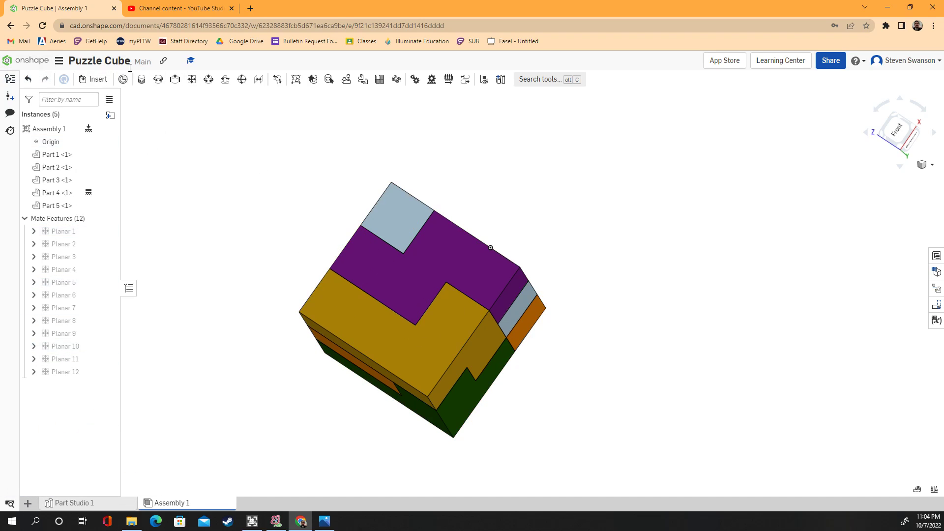
click(28, 505)
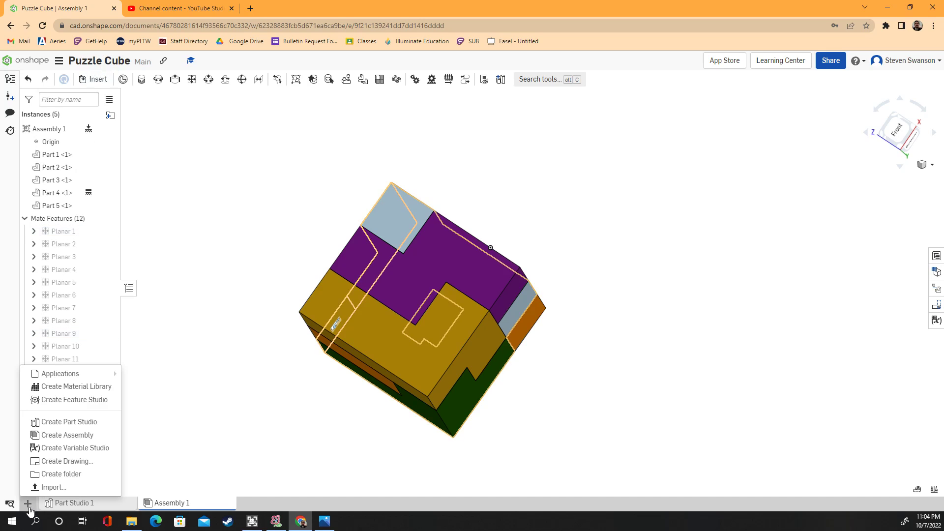
click(56, 423)
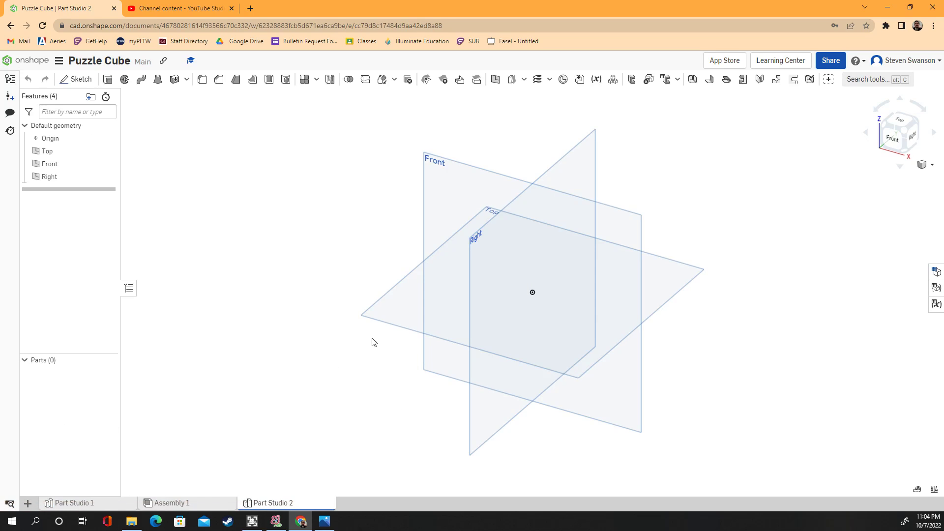
Step: Rename the new Part Studio 2 as CASE
click(87, 504)
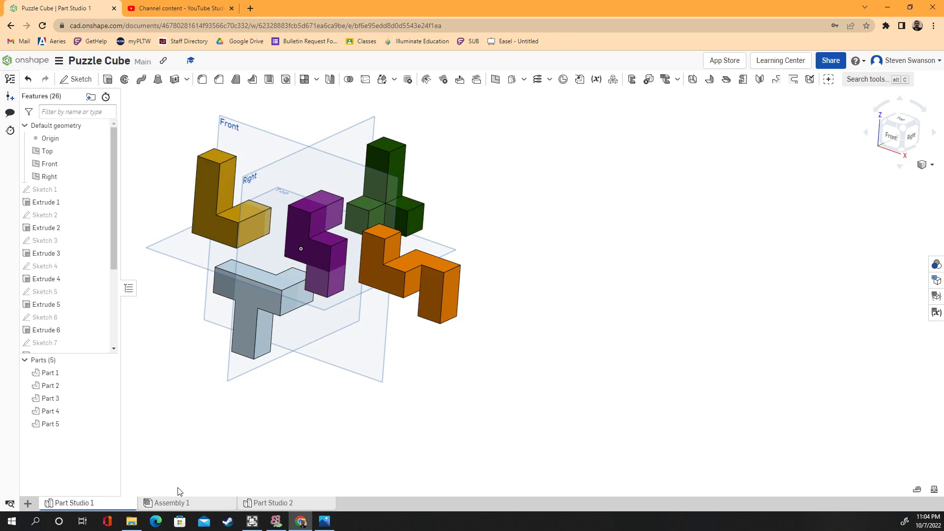
click(189, 501)
click(255, 504)
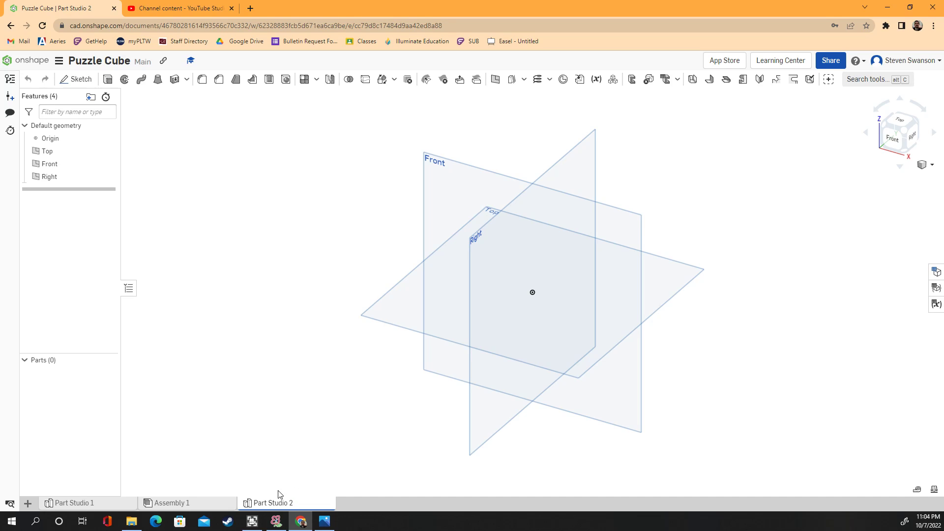
right_click(284, 507)
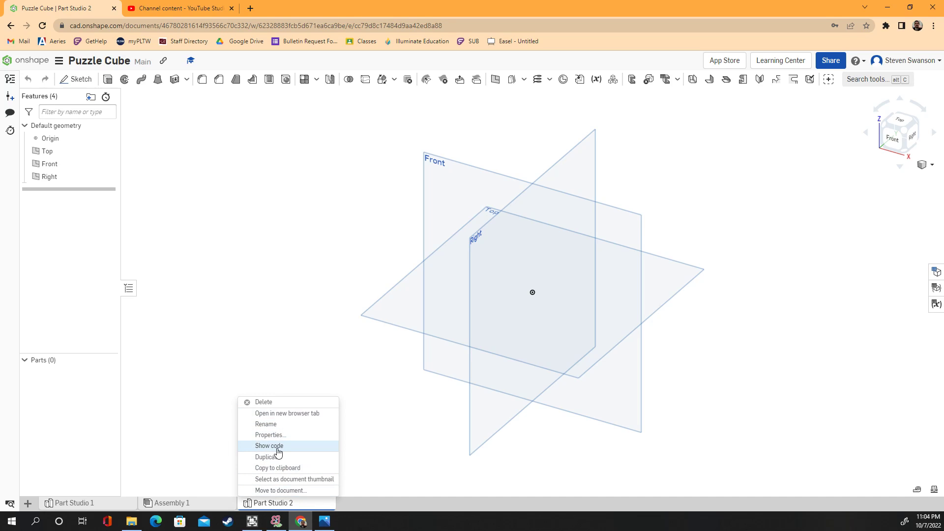
click(277, 426)
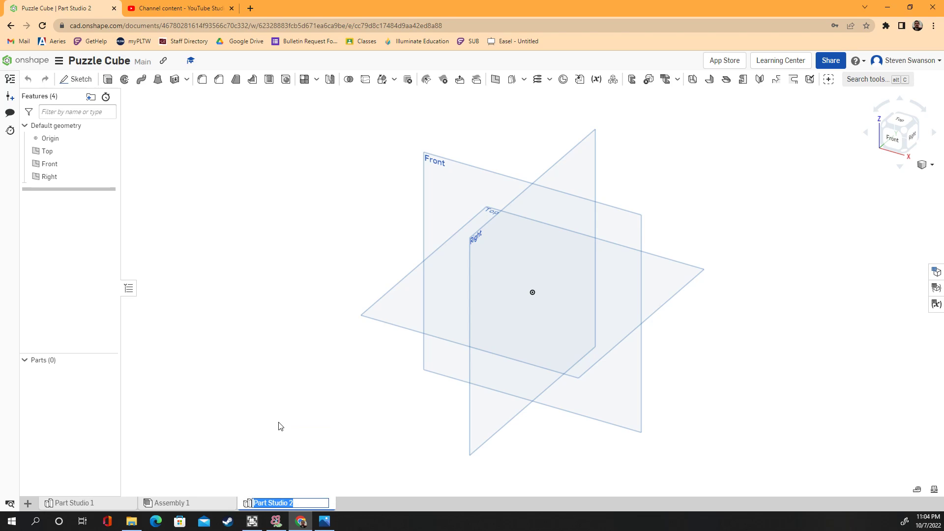
text(CASE)
key(Return)
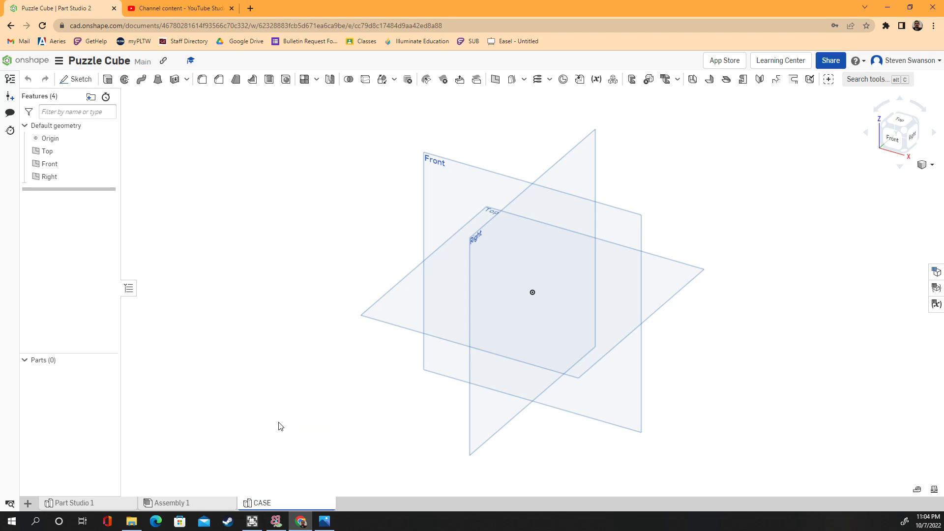
Step: Rename Part Studio 1 as Puzzle Pieces and reorder the tabs so CASE sits directly after it
right_click(79, 502)
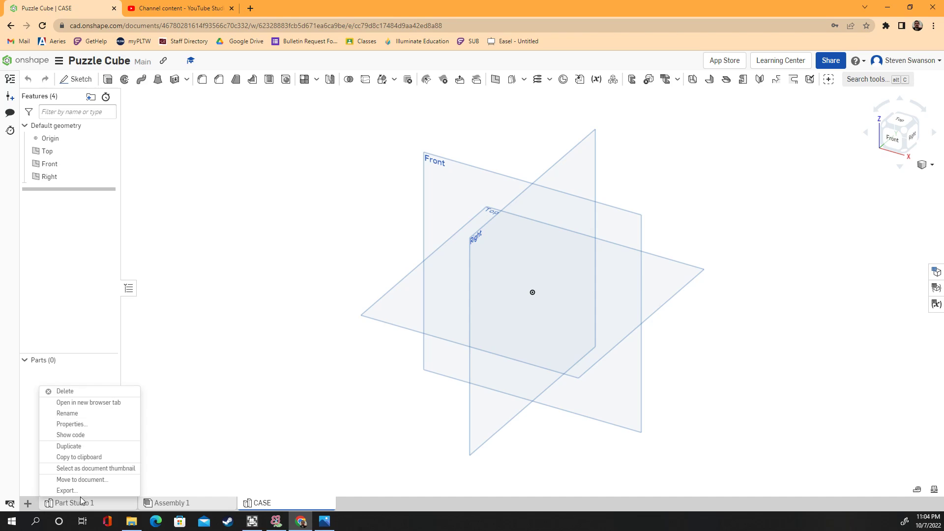
click(67, 414)
text(P)
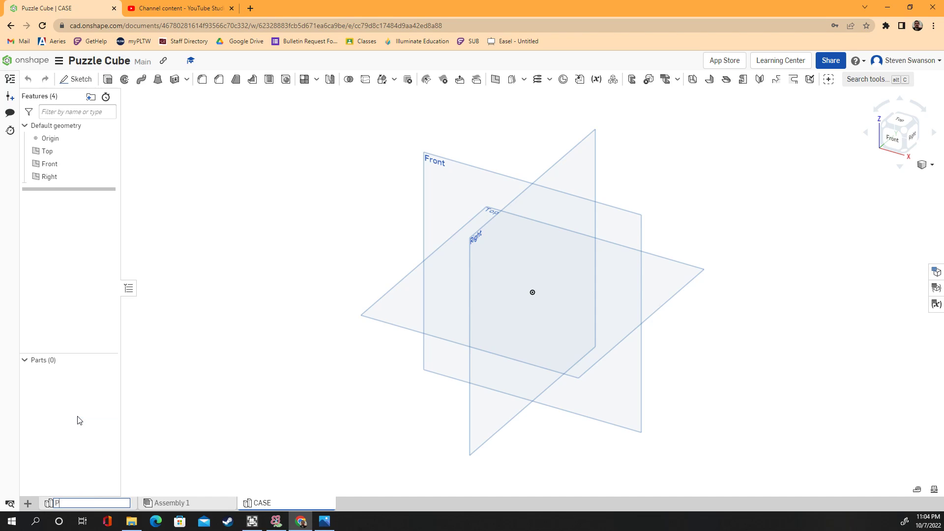
text(uzzle Pieces)
key(Return)
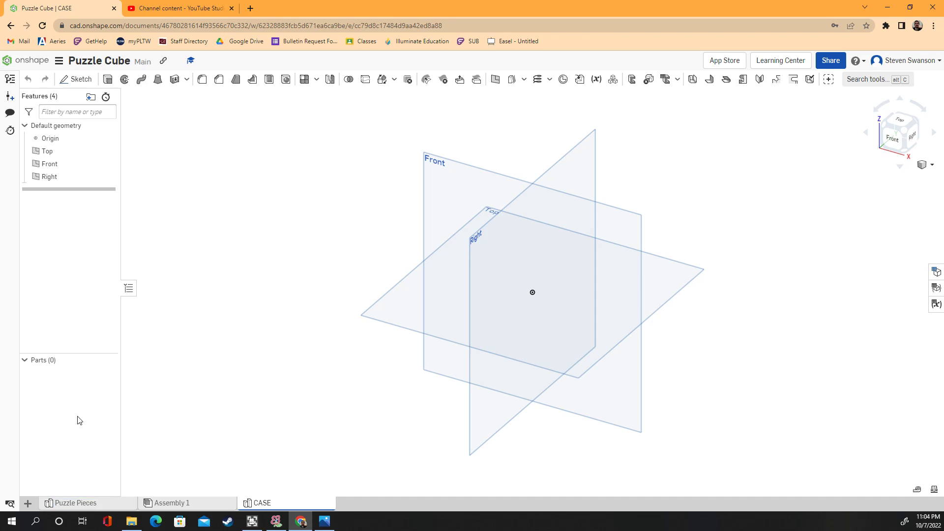
drag(270, 509, 172, 503)
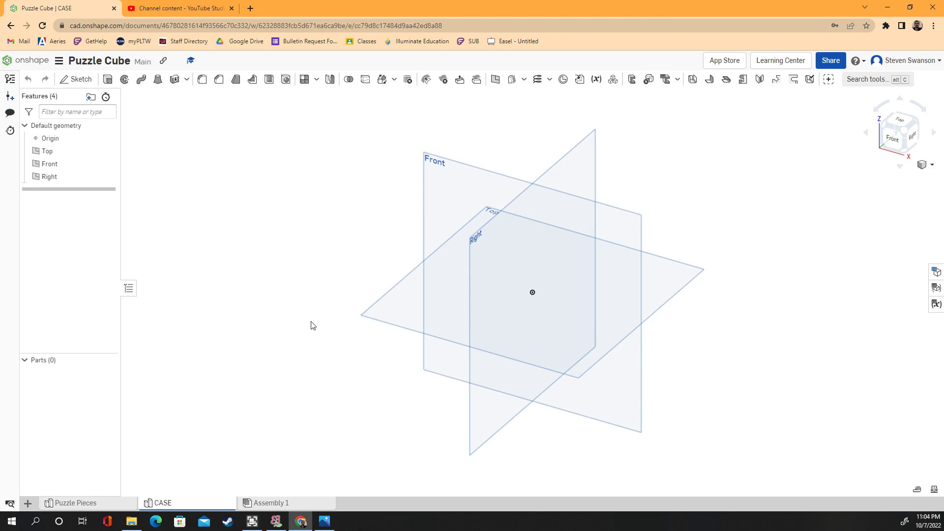
Step: Start a sketch on the Top plane and draw a rectangle about 2.43 in by 2.2 in with one corner on the origin
click(78, 81)
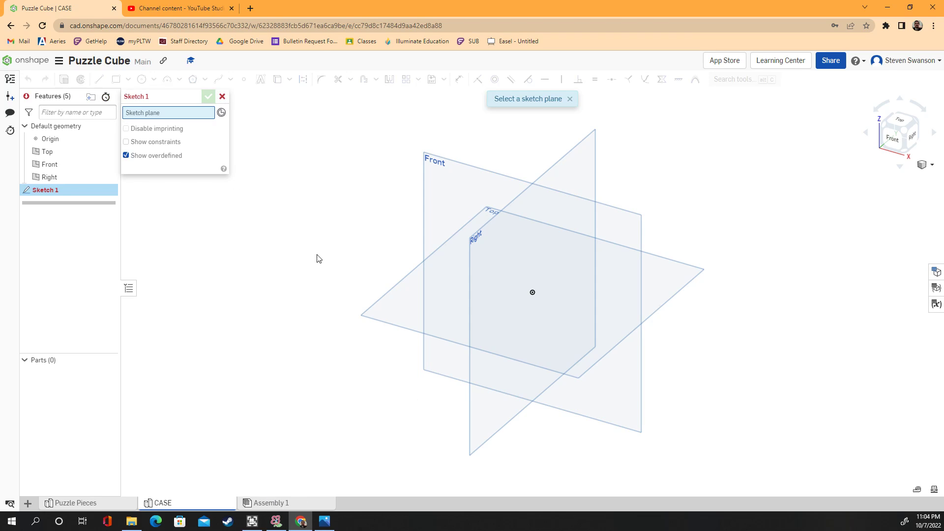
click(388, 311)
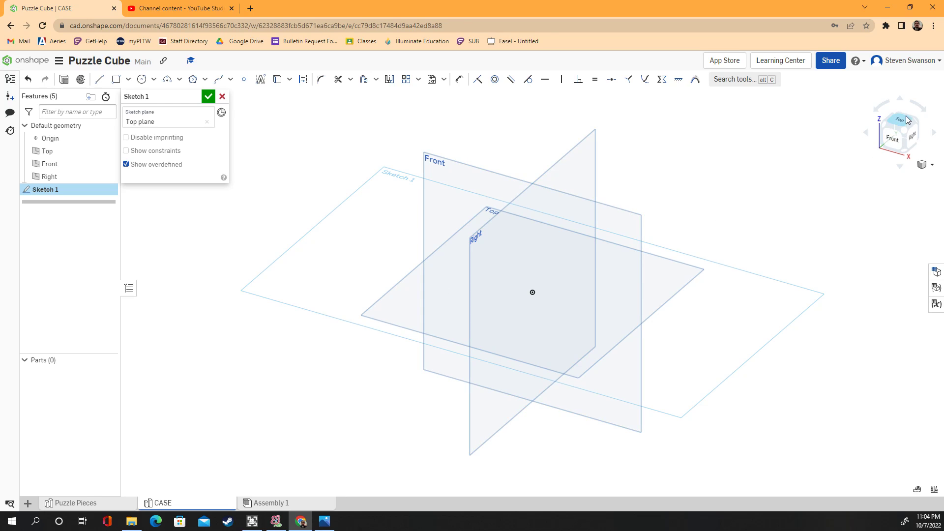
key(n)
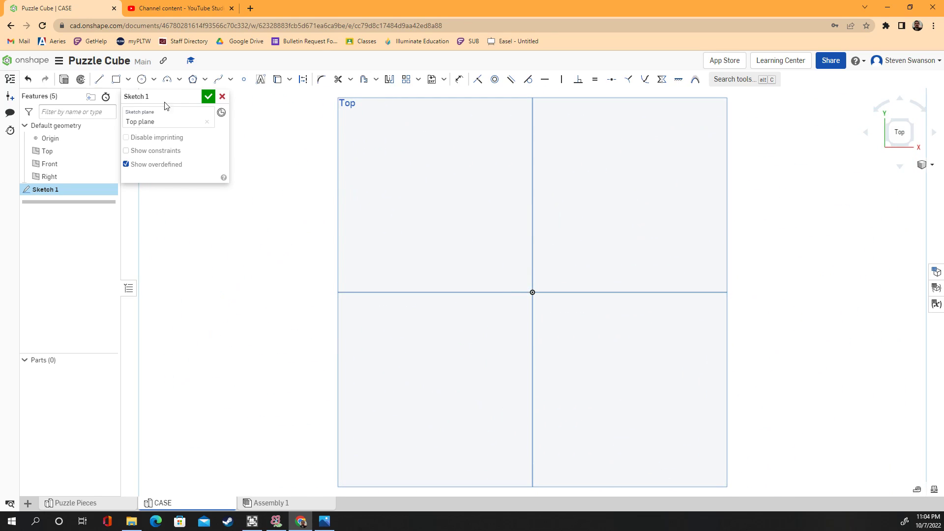
click(116, 79)
click(532, 292)
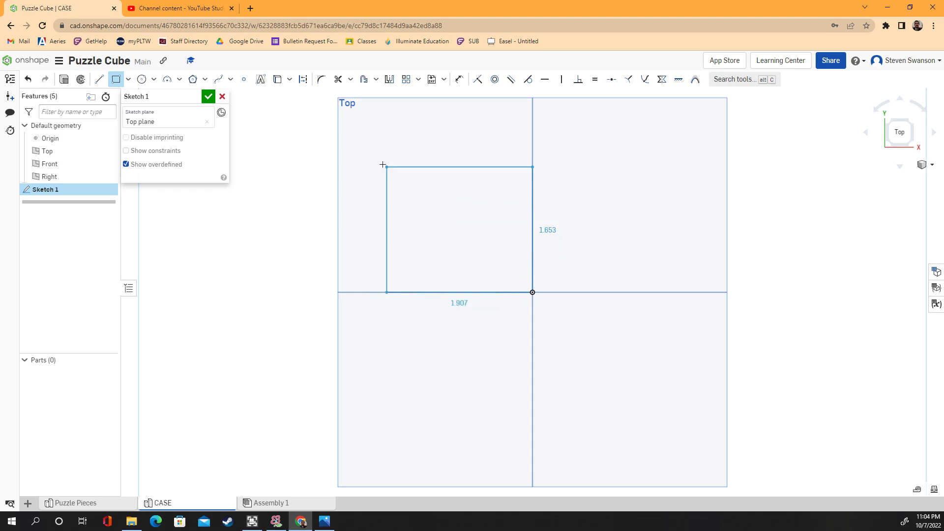
click(374, 149)
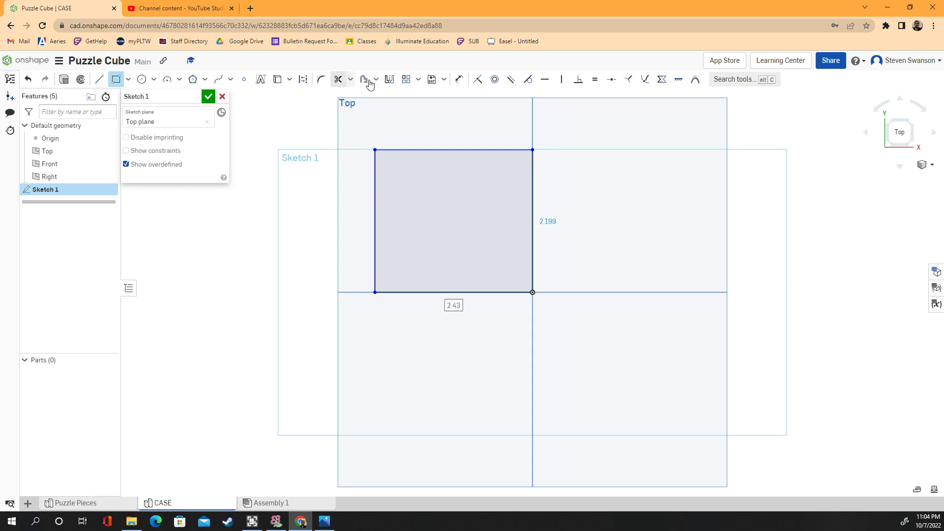
Step: Dimension the rectangle 2.5 in wide and 2.5 in high, and finish the sketch
click(458, 80)
click(449, 148)
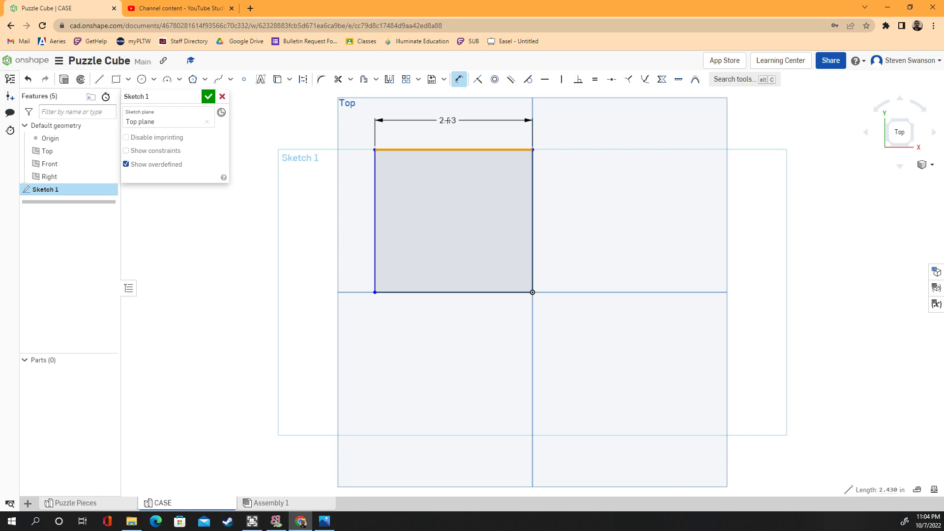
click(449, 121)
text(2)
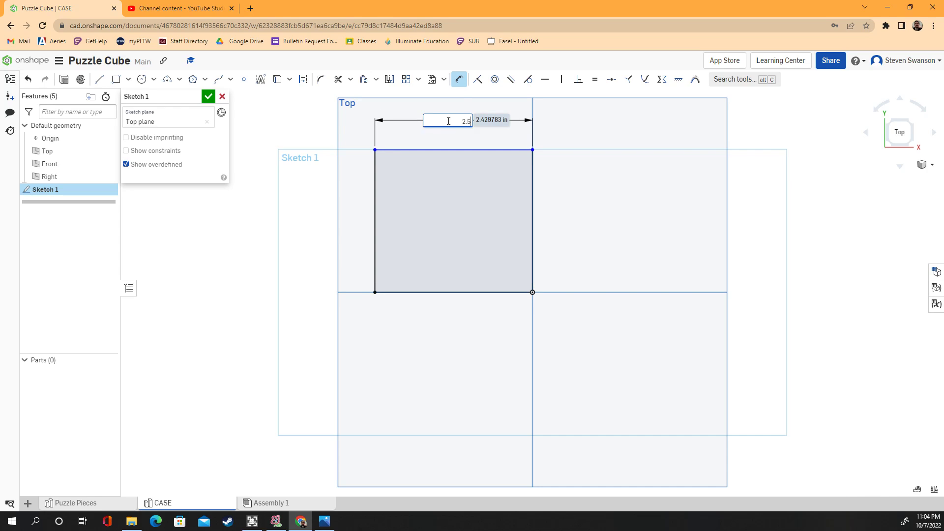
text(.5)
key(Return)
click(532, 205)
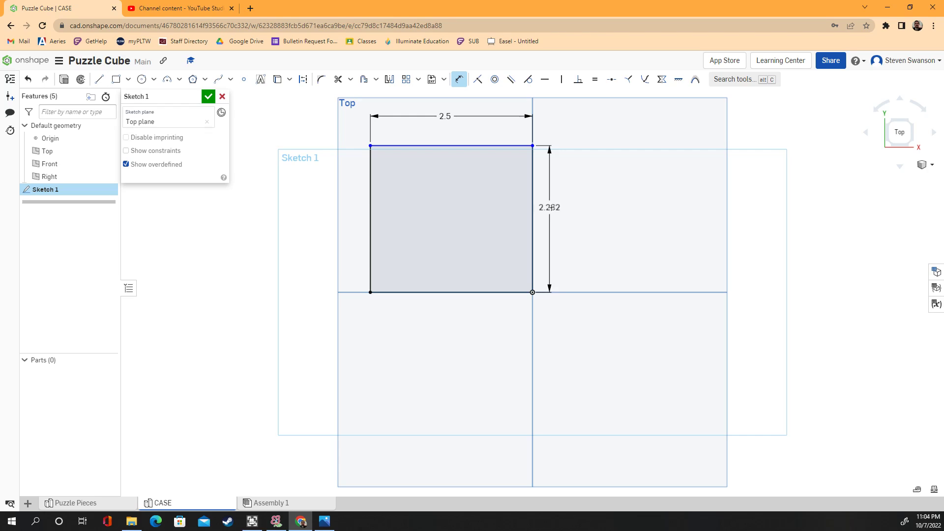
click(568, 207)
text(2)
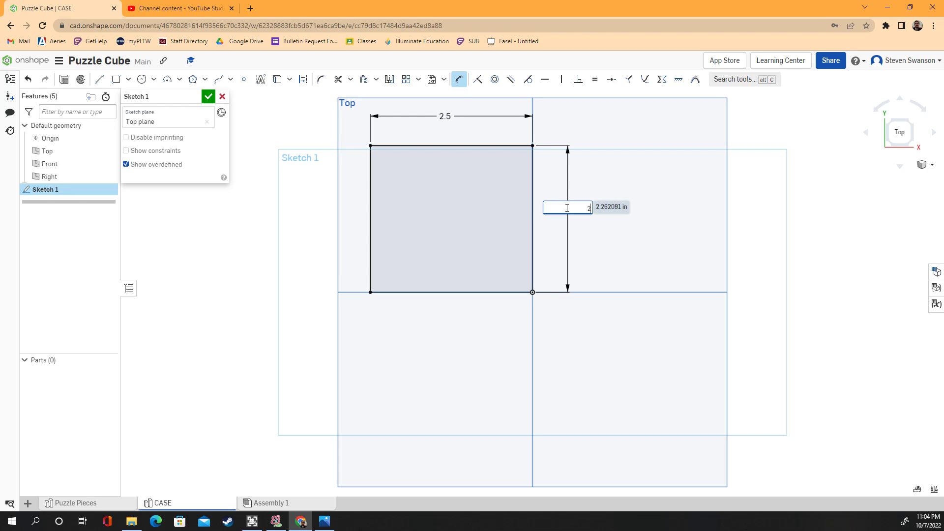
text(.5)
key(Return)
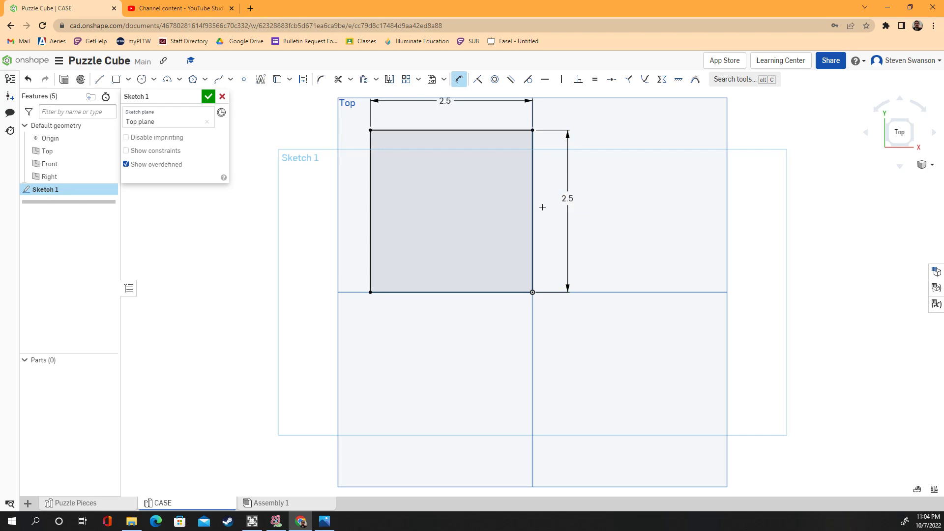
click(208, 97)
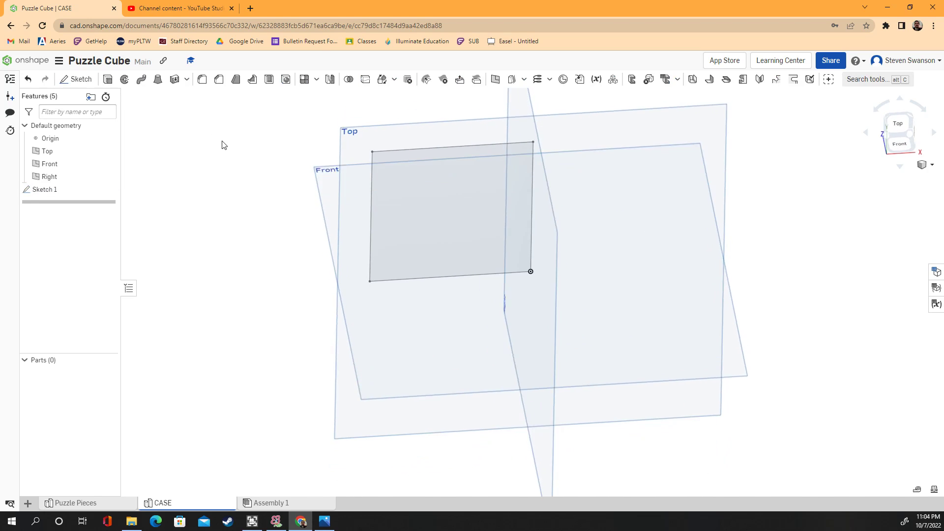
Step: Extrude the square sketch region as a new solid with a blind depth of 2.25 in
click(108, 80)
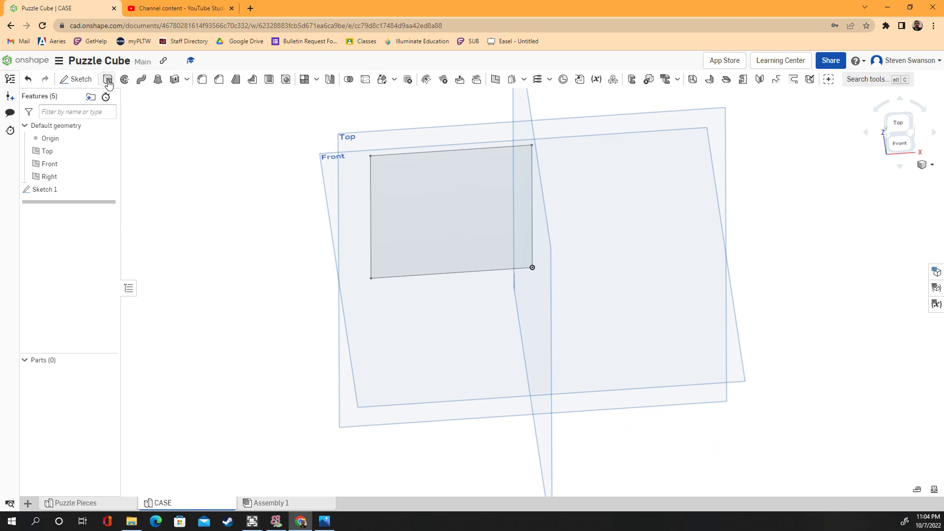
click(424, 207)
right_drag(410, 216, 398, 186)
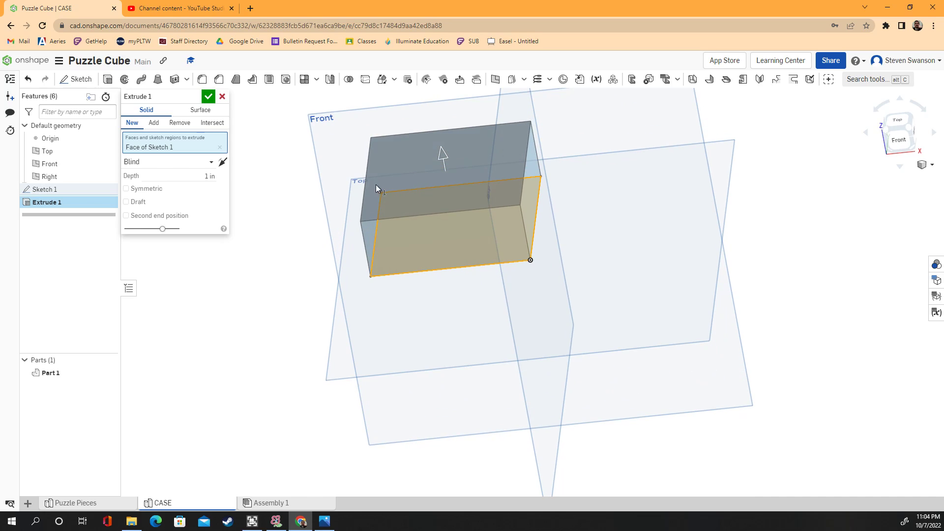
click(197, 175)
text(2)
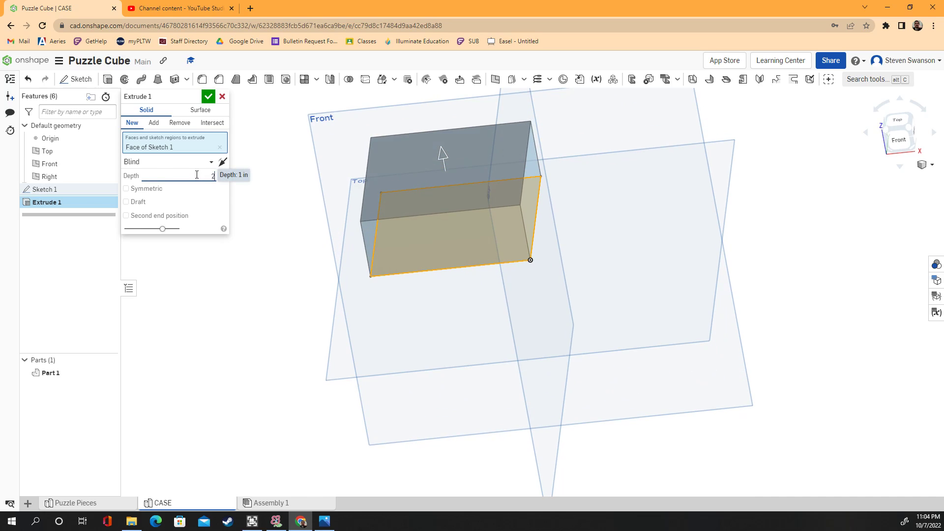
text(.25)
key(Return)
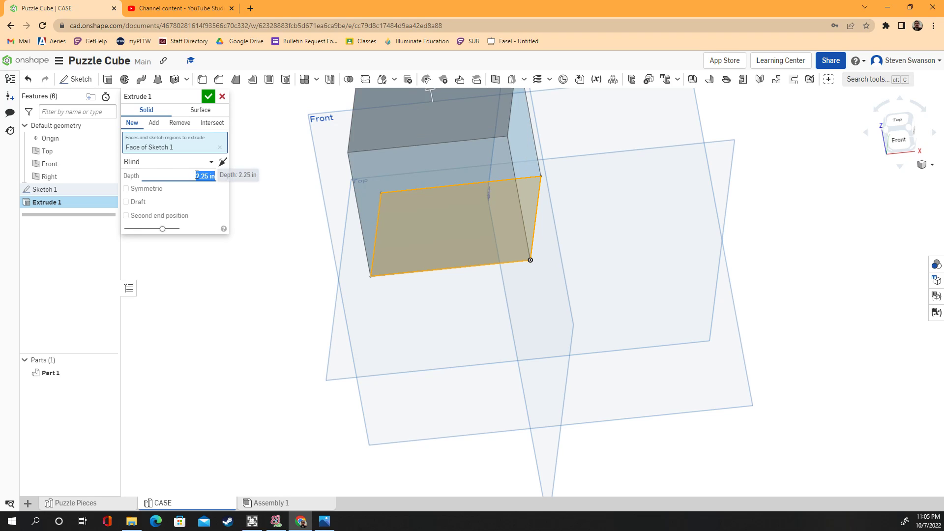
Step: Set the extrusion depth to 2 in and accept the feature
right_drag(236, 181, 337, 244)
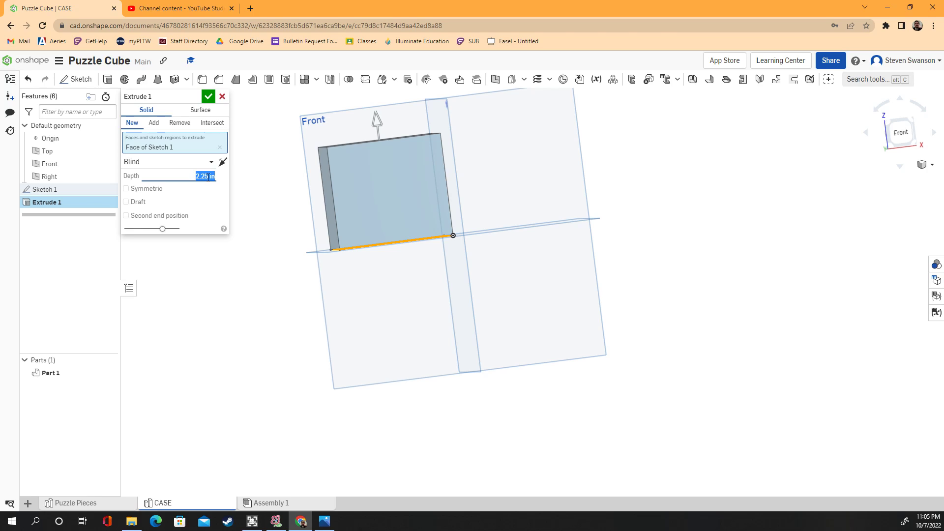
text(2)
click(209, 101)
Step: Shell the block with a 0.1 in wall thickness, removing its top face
right_drag(236, 177, 359, 133)
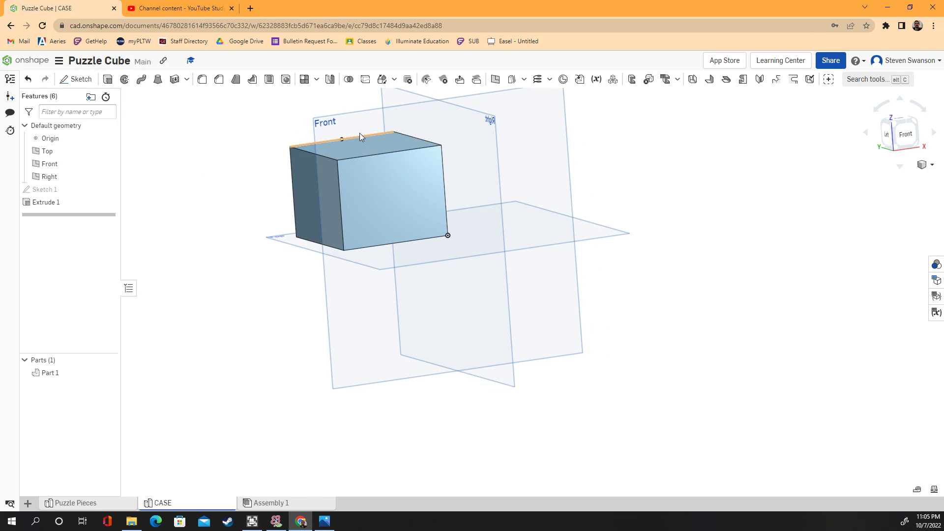
mouse_move(212, 208)
right_down()
mouse_move(231, 204)
mouse_move(202, 215)
right_up()
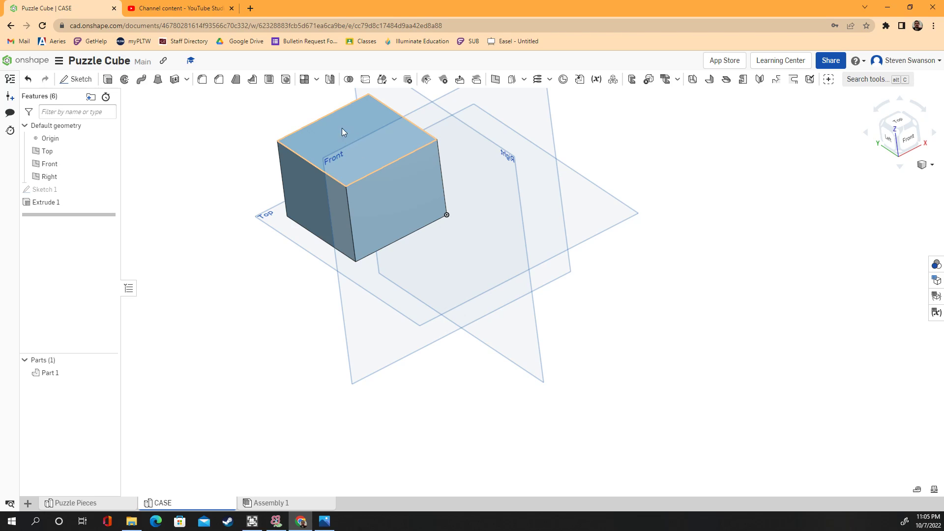
click(269, 81)
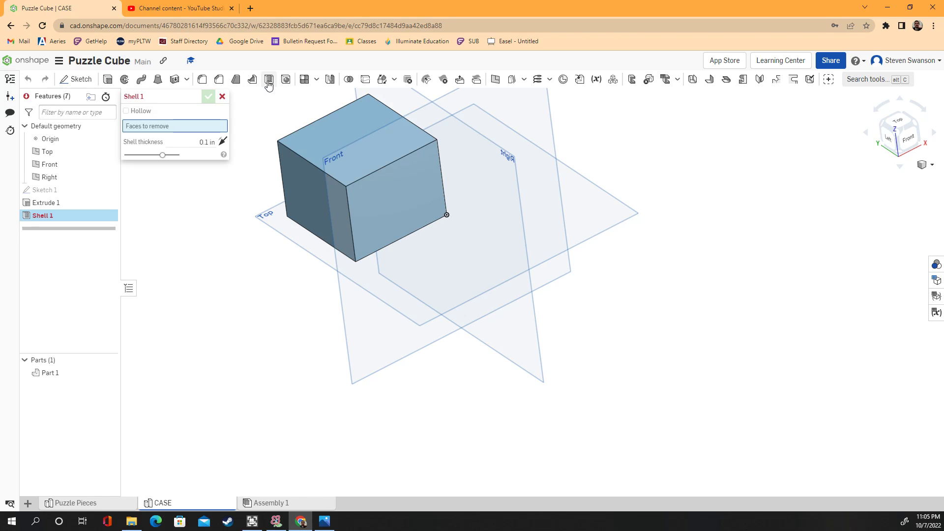
click(349, 141)
click(207, 150)
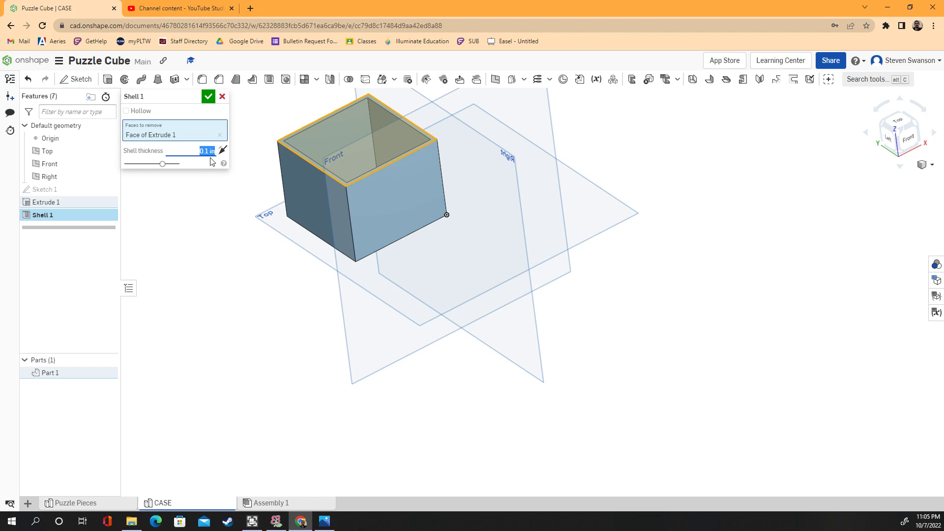
click(209, 97)
Step: Start a sketch on the case's front face, viewed straight on, and draw a text box across the middle of the face
right_drag(211, 111, 190, 95)
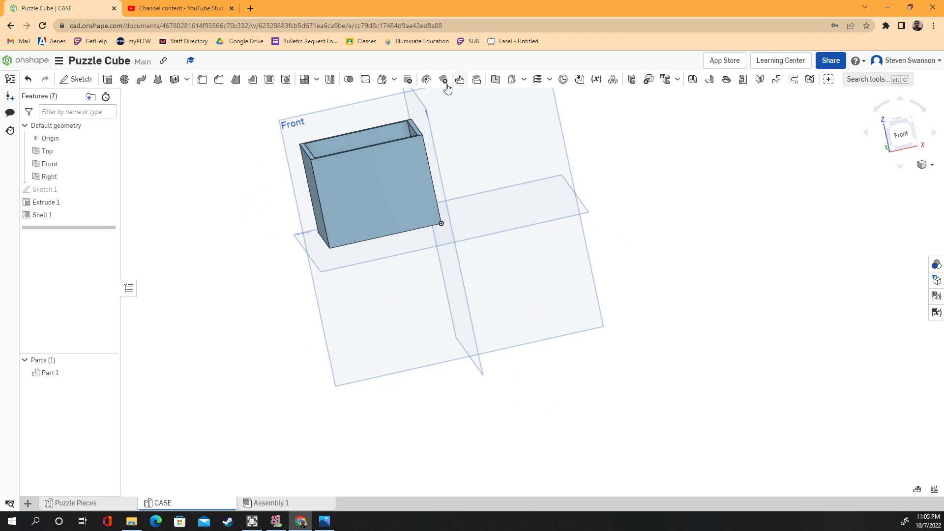
click(94, 80)
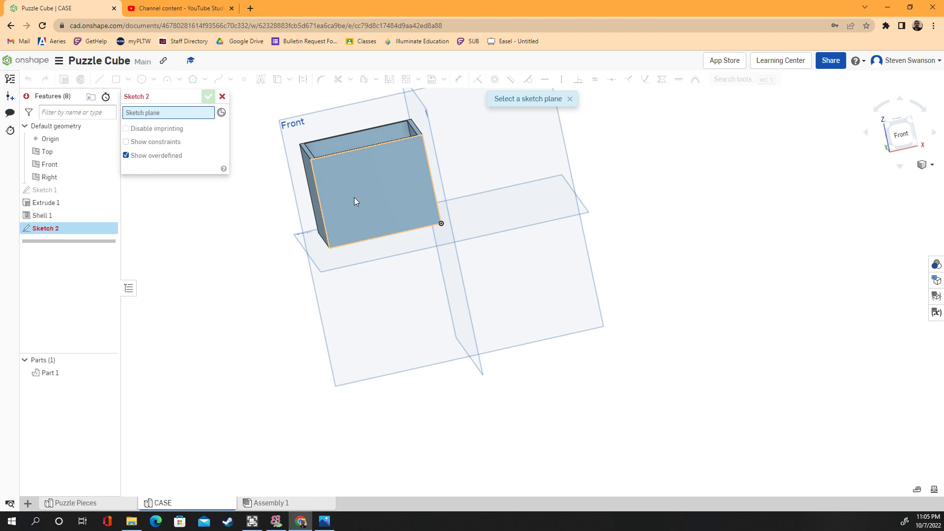
click(362, 188)
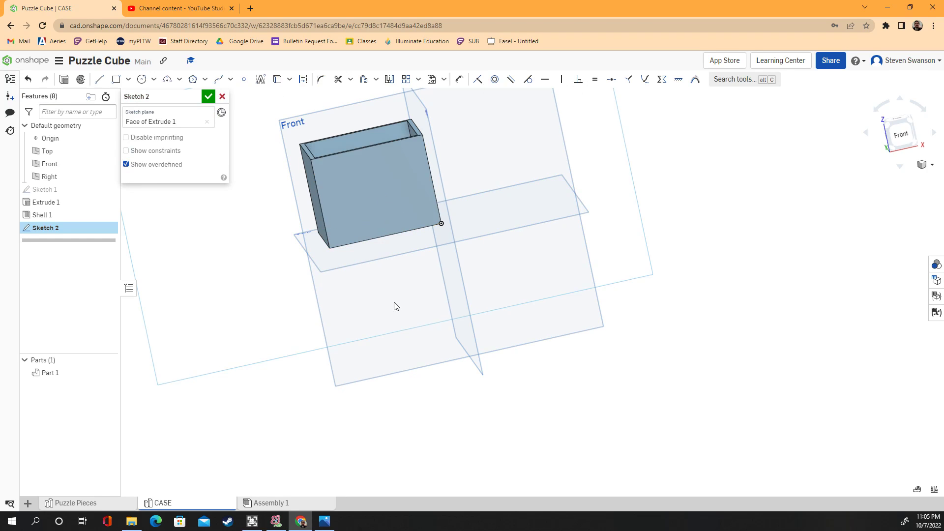
click(902, 139)
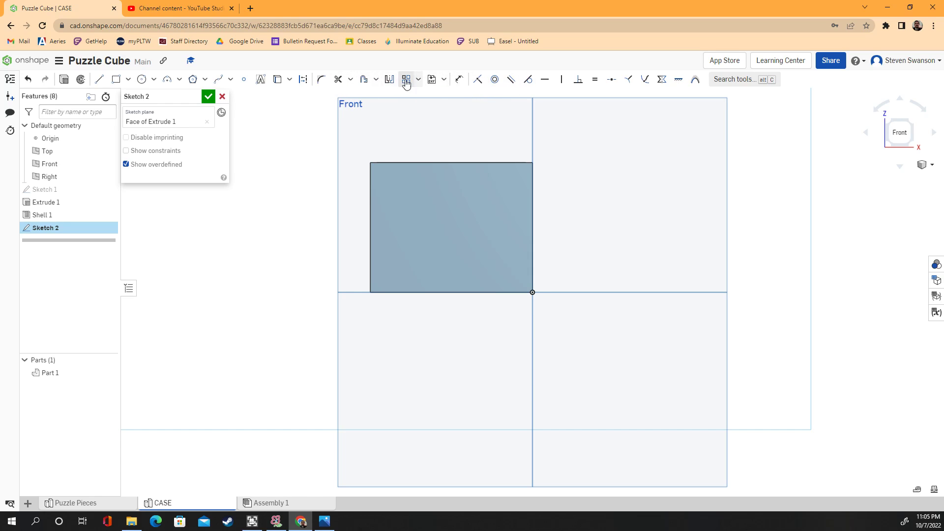
click(262, 80)
drag(382, 205, 521, 249)
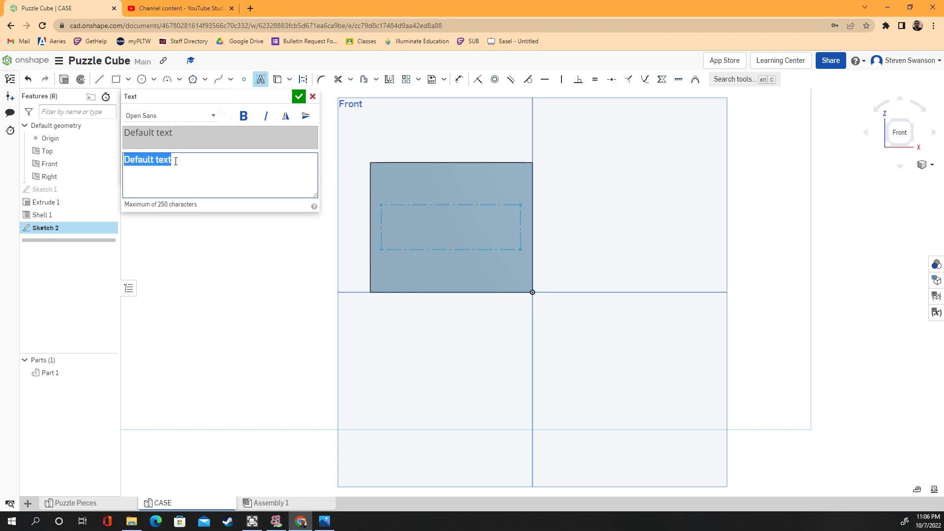
text(Steven)
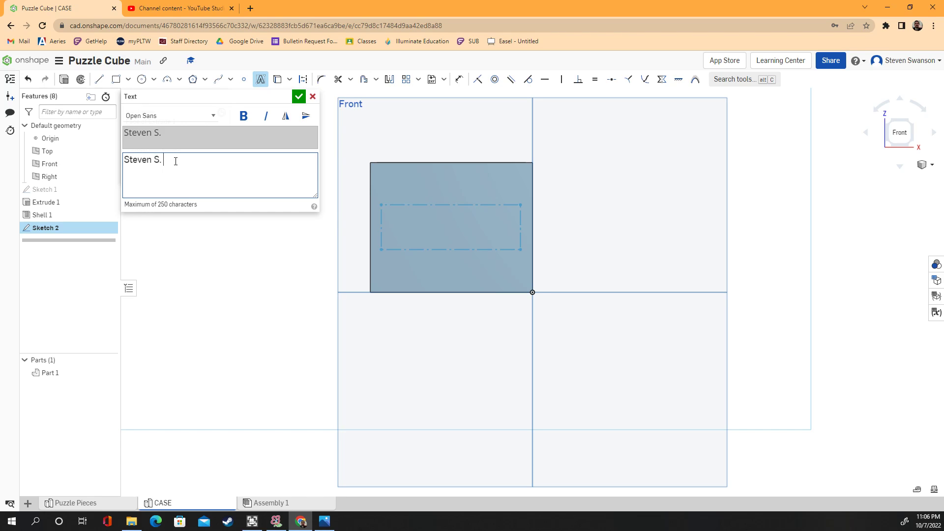
text( S.)
key(BackSpace)
key(BackSpace)
key(BackSpace)
key(BackSpace)
key(BackSpace)
key(BackSpace)
key(BackSpace)
key(BackSpace)
key(BackSpace)
Step: Enter the maker's surname as the sketch text and dimension its text box 2 in wide
text(Swanson)
click(299, 96)
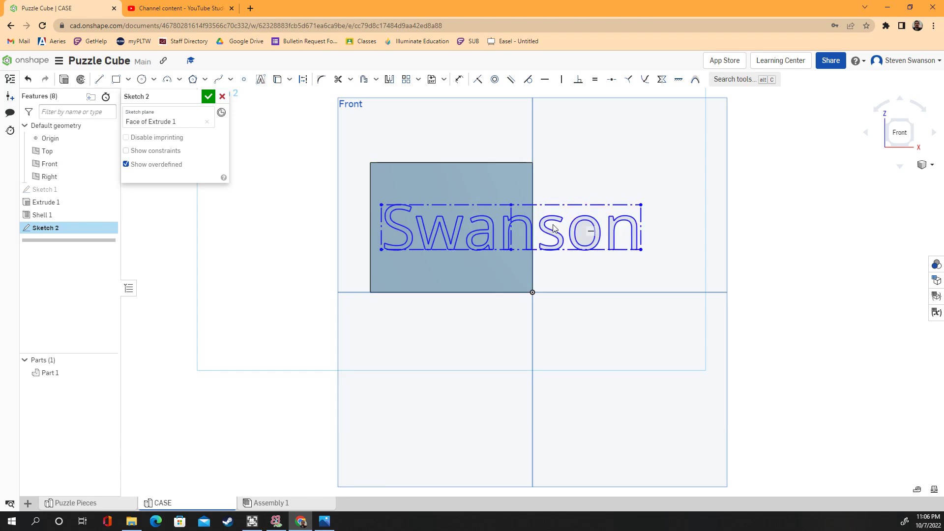
click(460, 82)
click(504, 203)
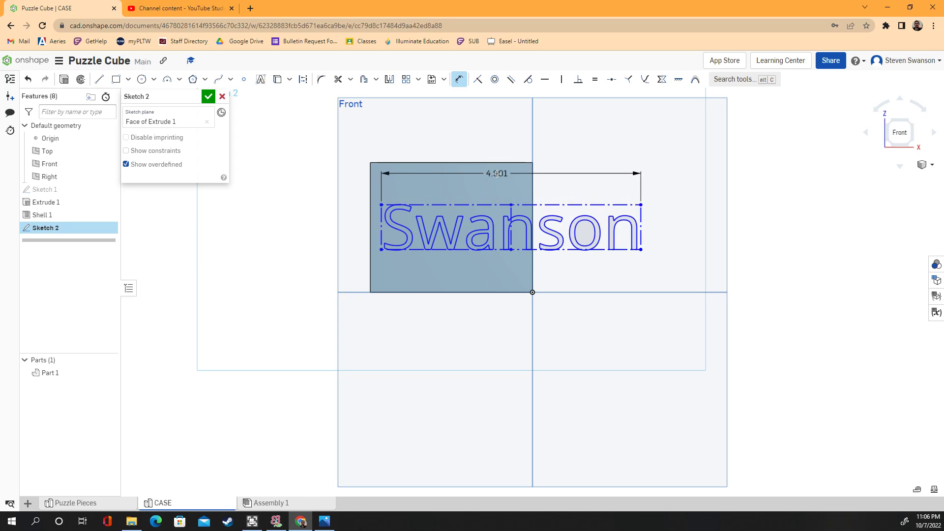
click(498, 174)
text(2)
key(Return)
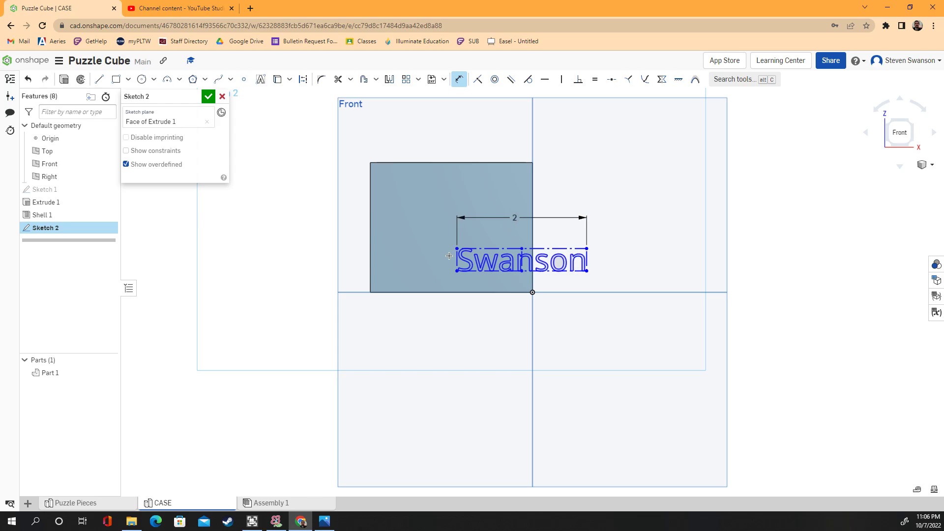
Step: Move the text box so it lies fully inside the case's front face, in the lower half
middle_drag(439, 233, 406, 219)
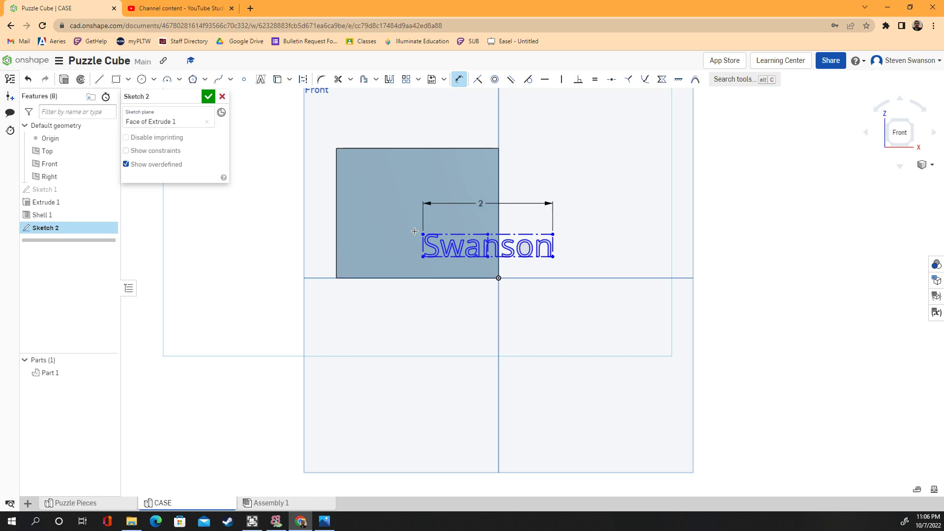
key(Escape)
drag(422, 235, 350, 232)
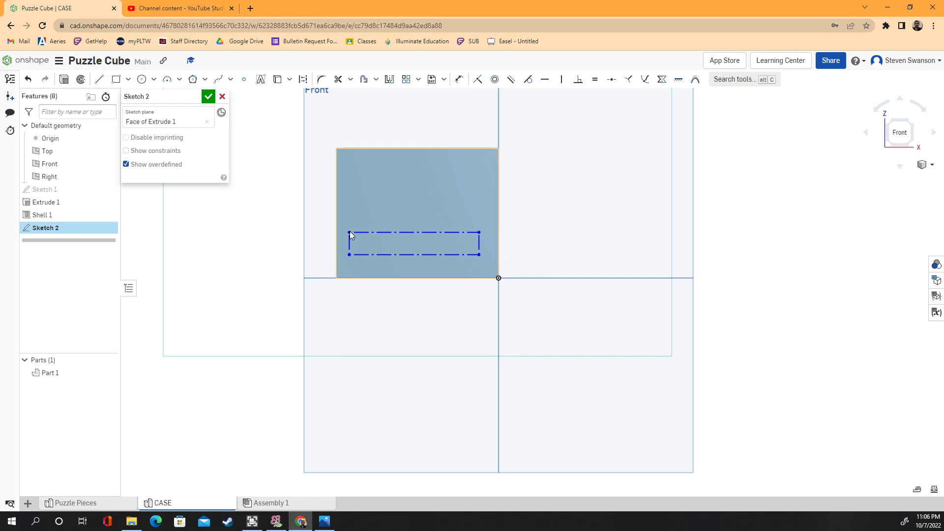
Step: Dimension the text box's left side 0.25 in from the left edge of the case's front face
scroll(415, 255, up, 3)
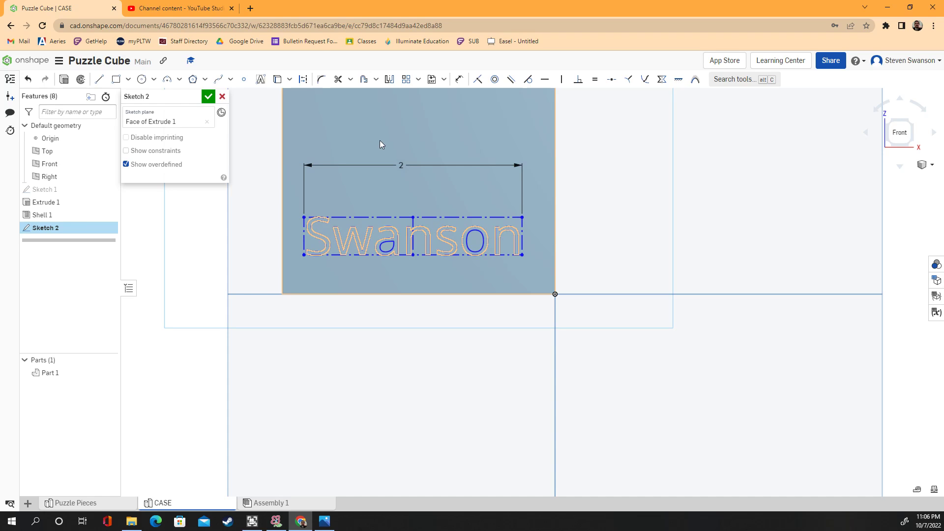
click(426, 235)
click(458, 79)
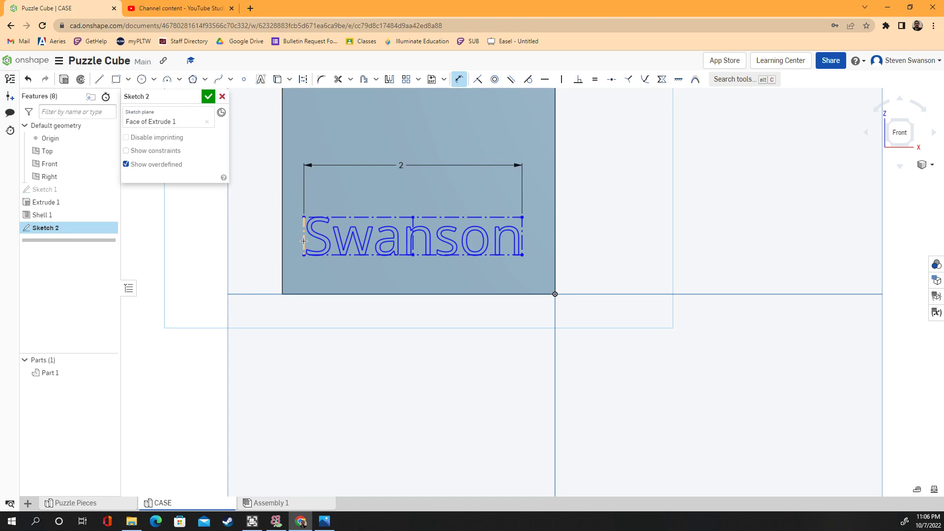
click(303, 236)
click(282, 234)
scroll(287, 212, up, 6)
click(296, 223)
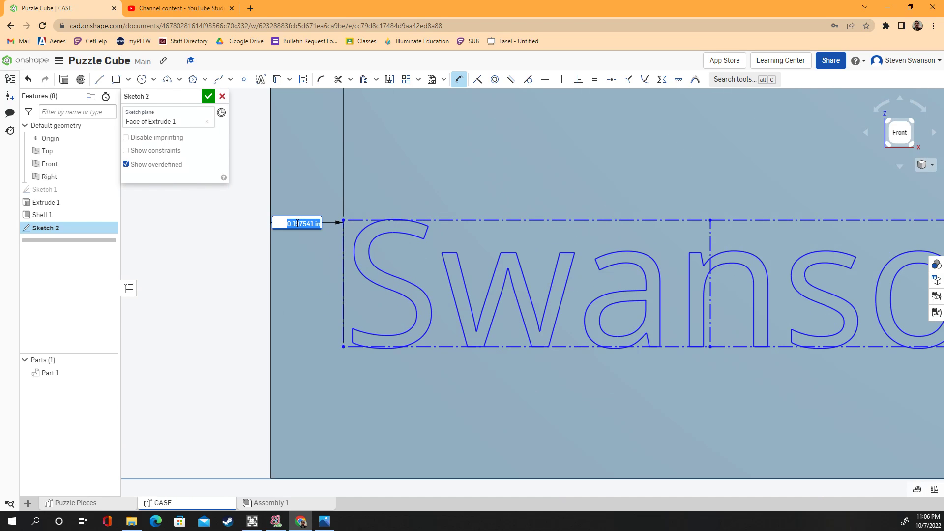
text(0.25)
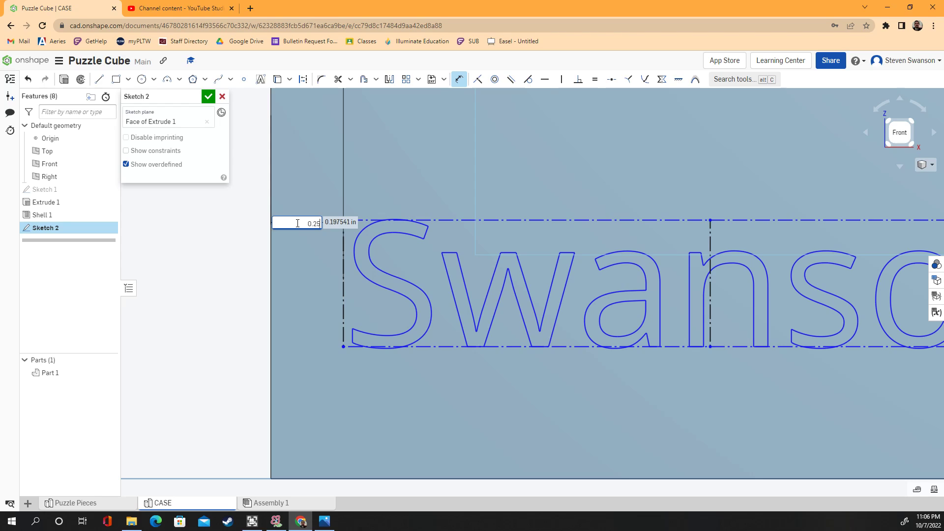
key(Return)
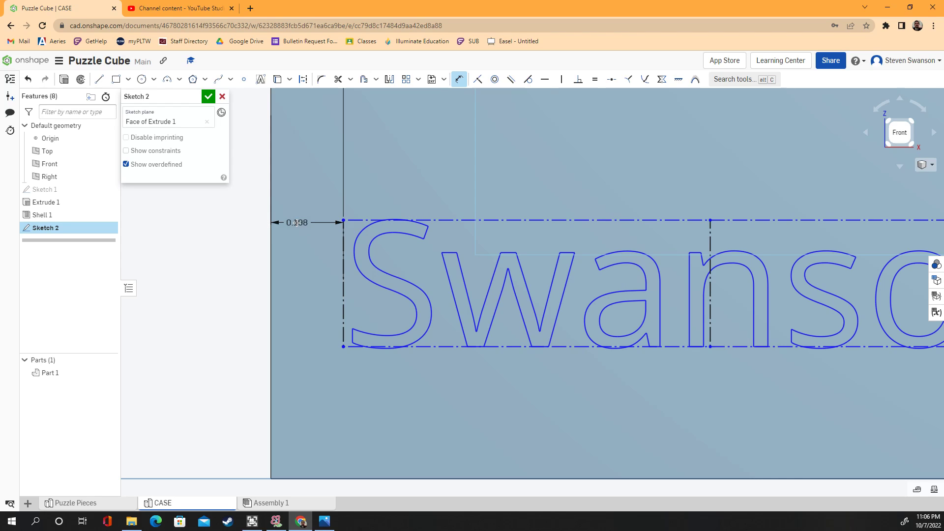
scroll(409, 280, down, 5)
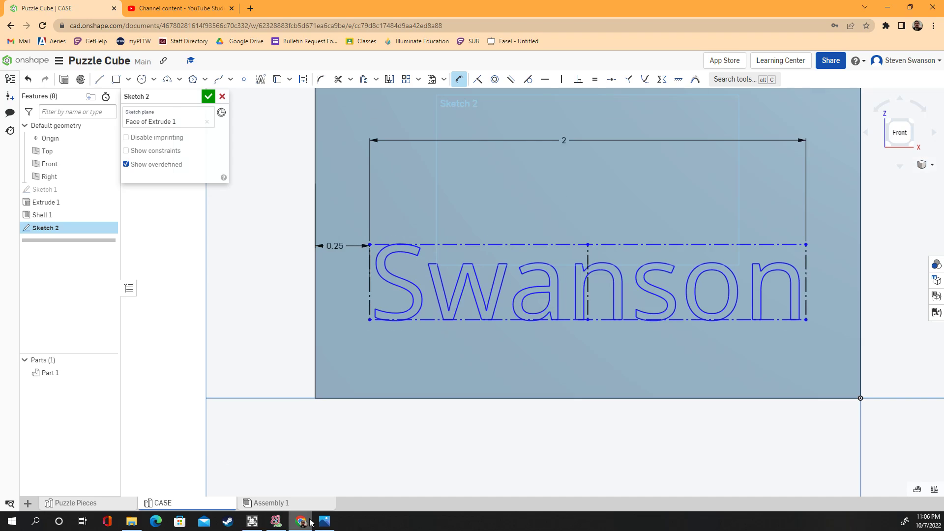
Step: Switch to SmoothDraw and sketch a square labelled 2.5 wide with a text rectangle labelled 2 wide inside, below the existing drawing
click(276, 521)
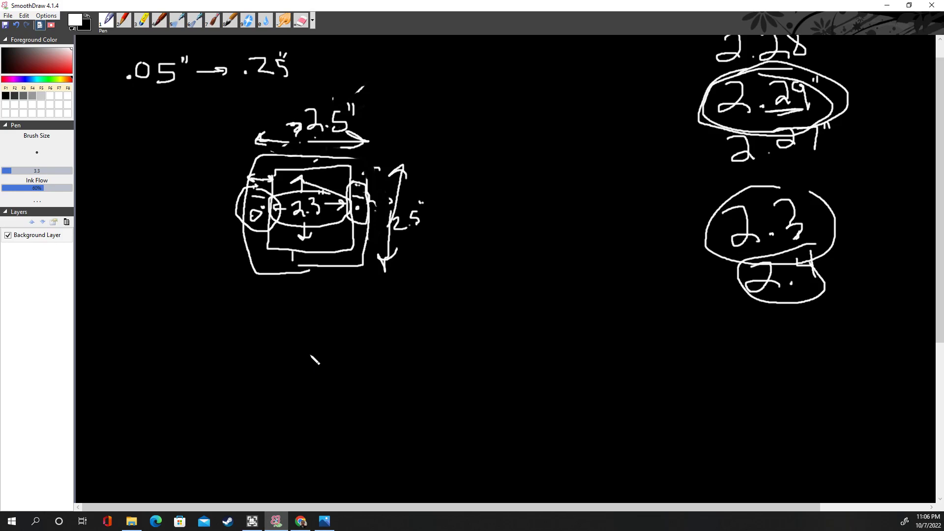
scroll(319, 344, down, 5)
mouse_move(302, 258)
mouse_down()
mouse_move(302, 381)
mouse_move(463, 293)
mouse_move(305, 249)
mouse_up()
mouse_move(362, 203)
mouse_down()
mouse_move(360, 222)
mouse_move(376, 221)
mouse_up()
click(386, 219)
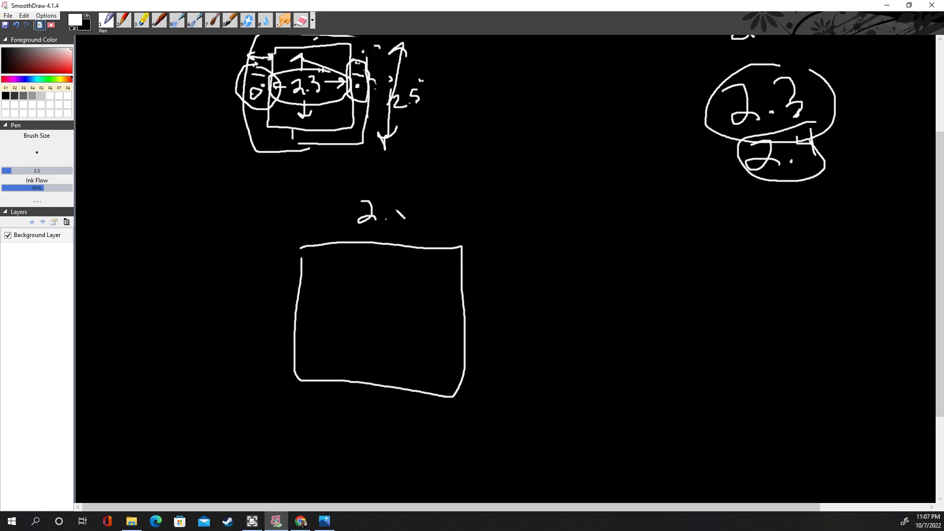
drag(435, 199, 436, 215)
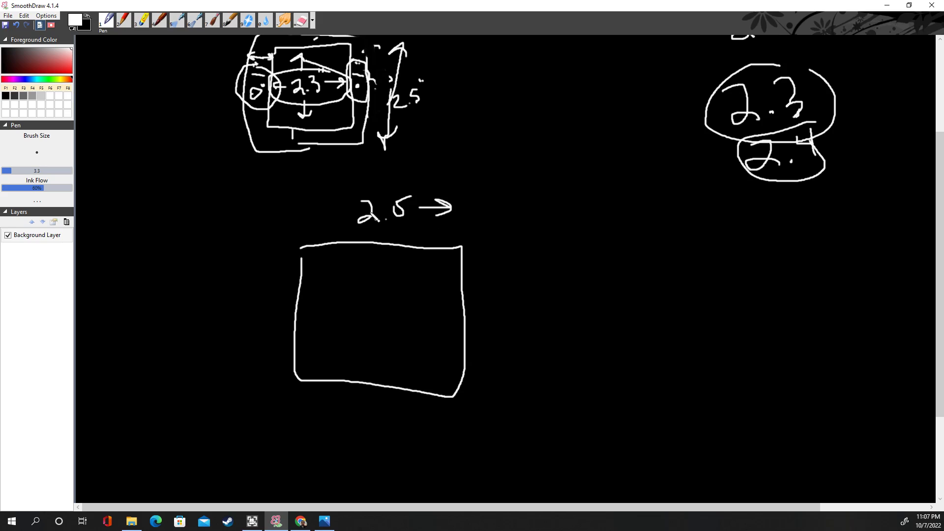
drag(354, 214, 301, 217)
mouse_move(325, 326)
mouse_down()
mouse_move(406, 368)
mouse_move(421, 336)
mouse_move(315, 325)
mouse_move(372, 358)
mouse_move(382, 348)
mouse_up()
drag(389, 345, 412, 344)
drag(354, 342, 339, 347)
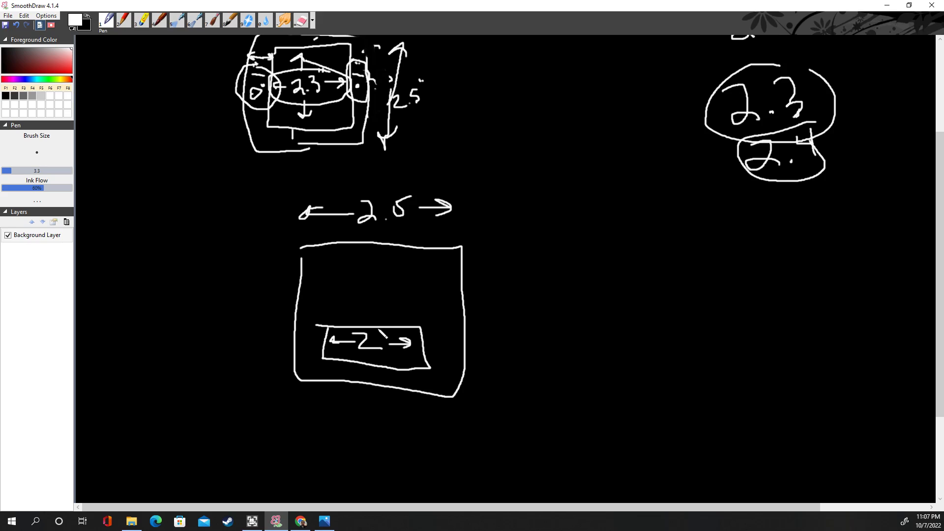
Step: Circle both widths, write the margin calculation 0.5"/2 = 0.25 beside the square, and label the gaps on both sides of the rectangle .25
mouse_move(362, 316)
mouse_down()
mouse_move(341, 357)
mouse_move(381, 345)
mouse_up()
mouse_move(406, 193)
mouse_down()
mouse_move(347, 217)
mouse_move(408, 194)
mouse_up()
mouse_move(541, 275)
mouse_down()
mouse_move(534, 280)
mouse_move(573, 287)
mouse_move(556, 297)
mouse_up()
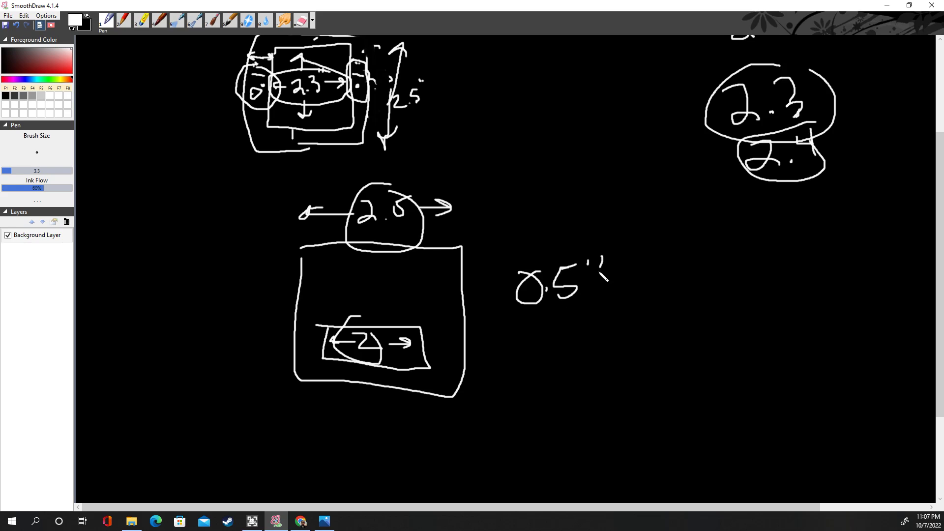
mouse_move(452, 328)
mouse_down()
mouse_move(431, 355)
mouse_move(450, 328)
mouse_up()
mouse_move(321, 337)
mouse_down()
mouse_move(306, 353)
mouse_move(324, 342)
mouse_up()
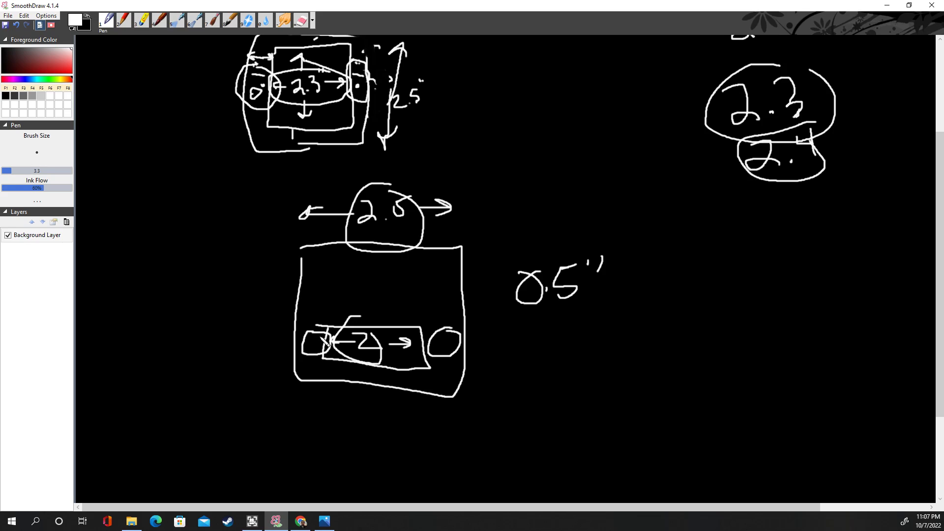
drag(511, 321, 576, 307)
drag(530, 331, 563, 336)
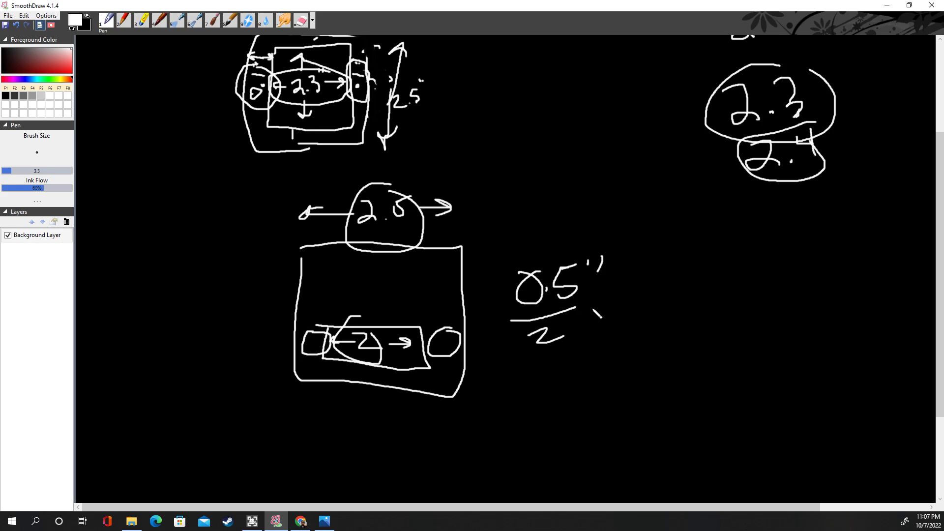
mouse_move(591, 308)
mouse_down()
mouse_move(672, 297)
mouse_move(702, 281)
mouse_up()
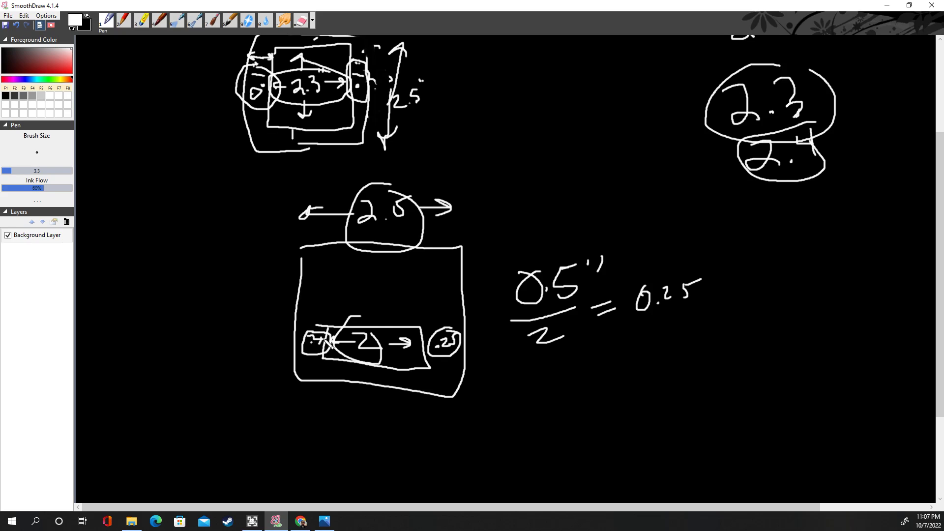
mouse_move(326, 328)
mouse_down()
mouse_move(305, 333)
mouse_move(338, 340)
mouse_up()
Step: Switch back to Onshape, dimension the text box's lower edge 0.25 in above the face's bottom edge, and finish the sketch
click(302, 522)
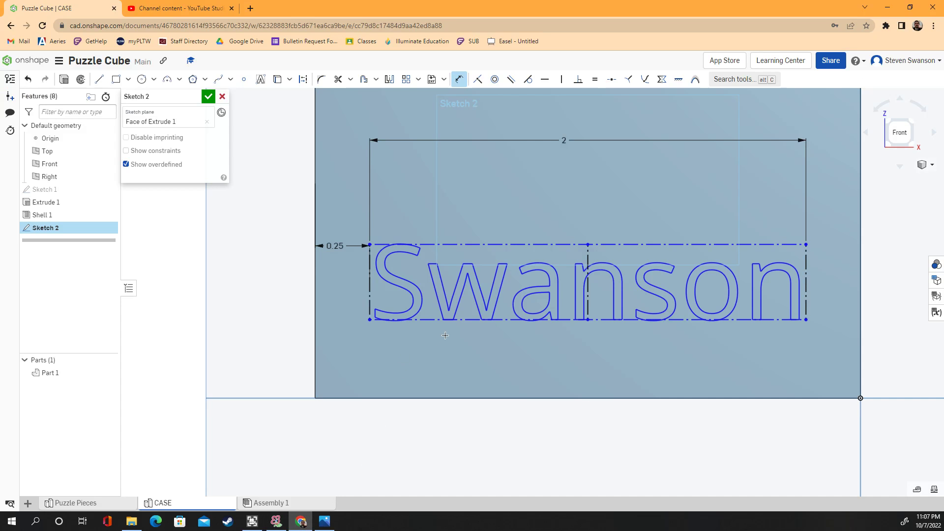
middle_drag(445, 335, 335, 324)
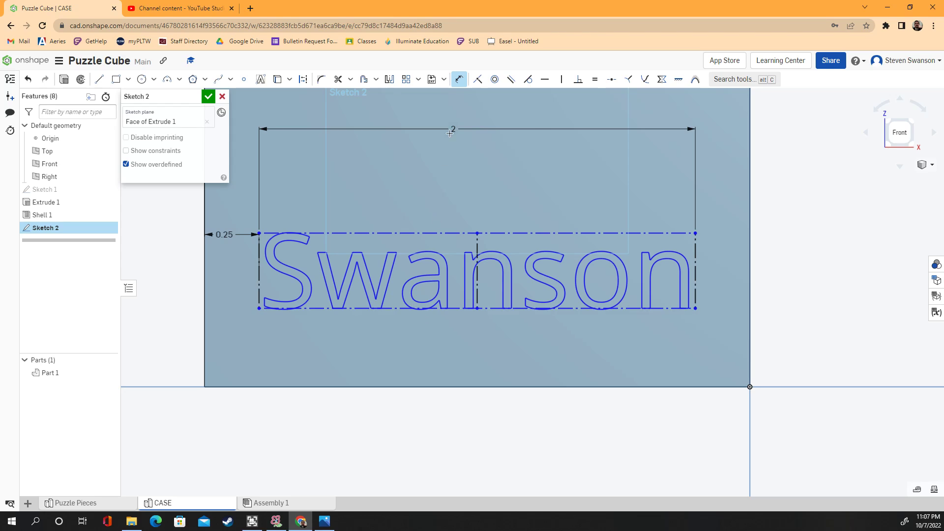
click(459, 308)
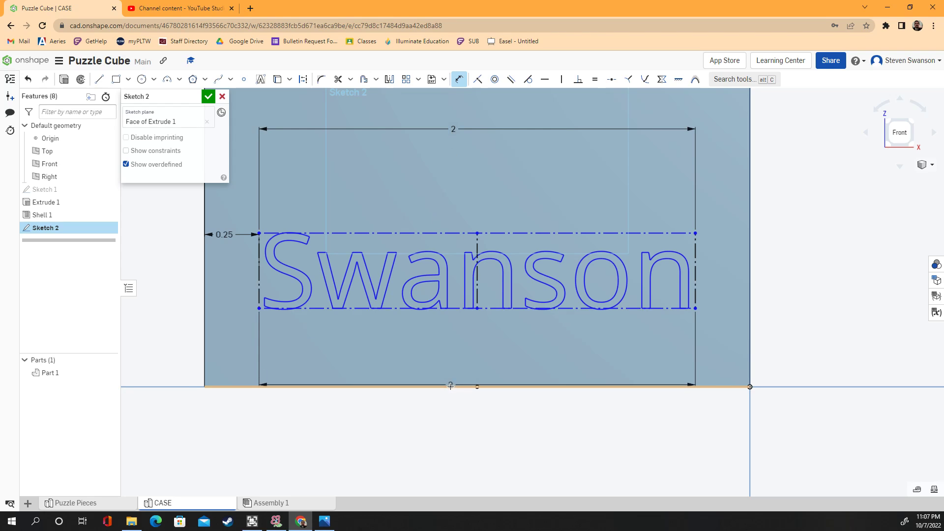
click(450, 387)
click(473, 350)
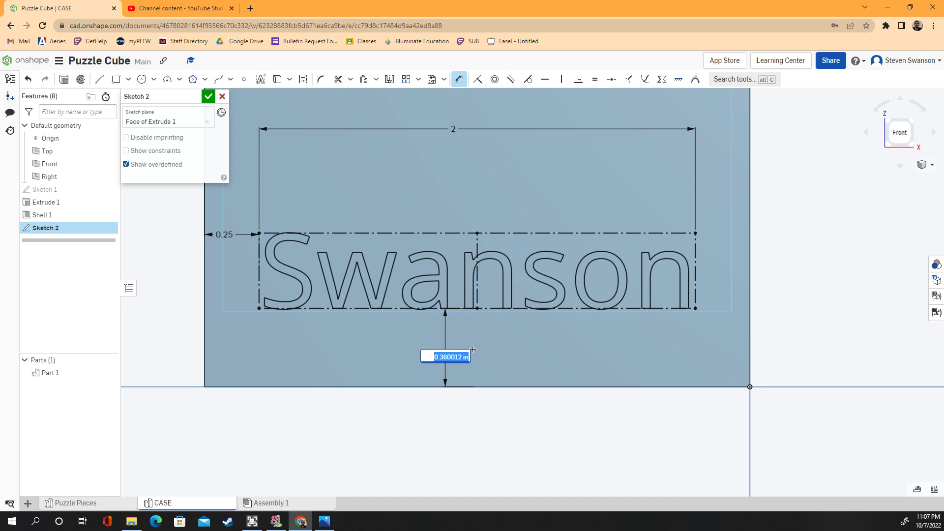
text(0.25)
key(Return)
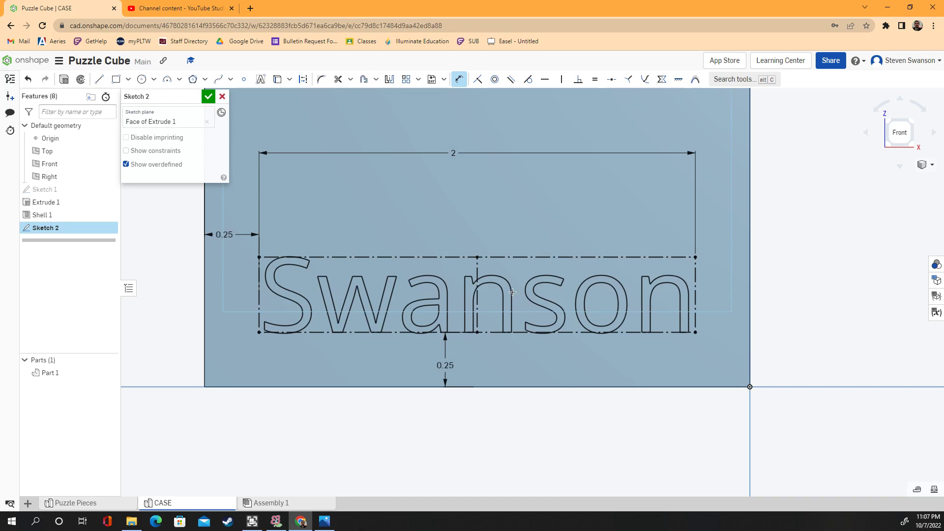
click(208, 97)
Step: Extrude the sketched name 0.05 in outward from the front face, adding it to the case
mouse_move(174, 163)
right_down()
mouse_move(191, 178)
mouse_move(182, 175)
right_up()
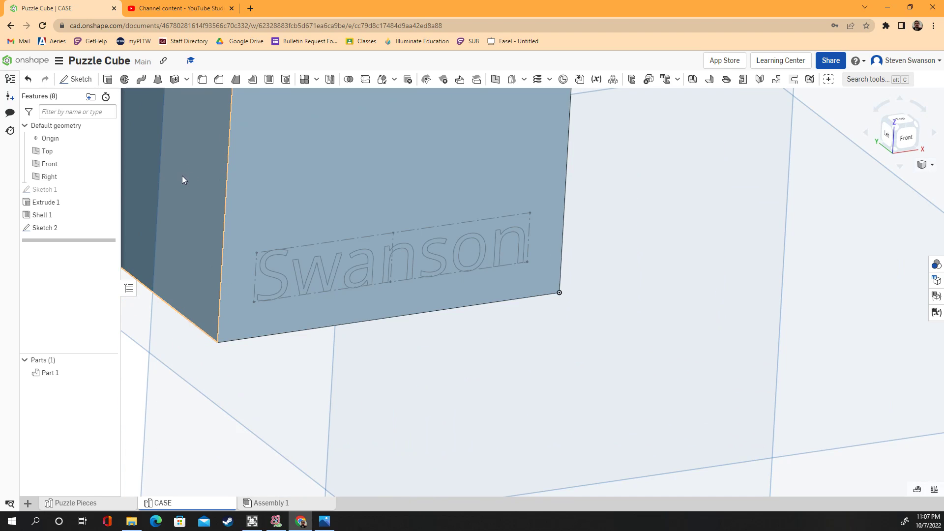
click(108, 80)
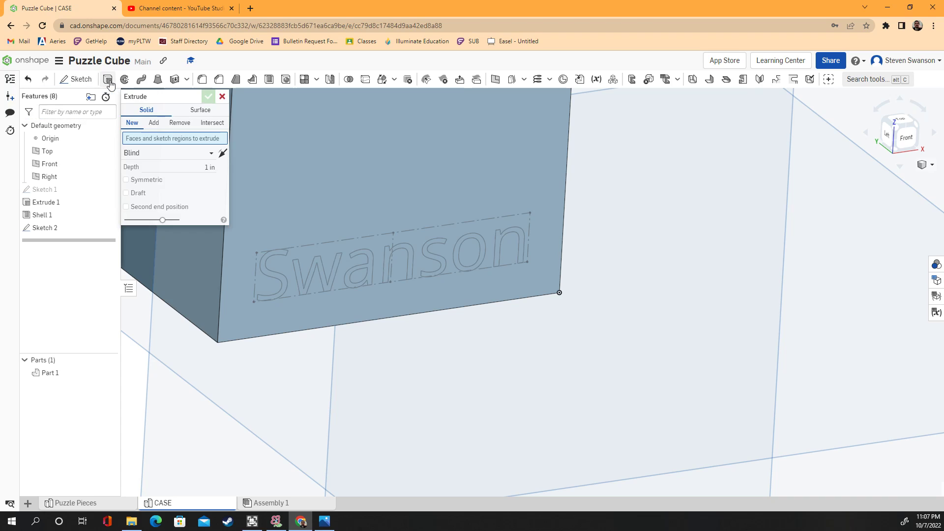
double_click(332, 272)
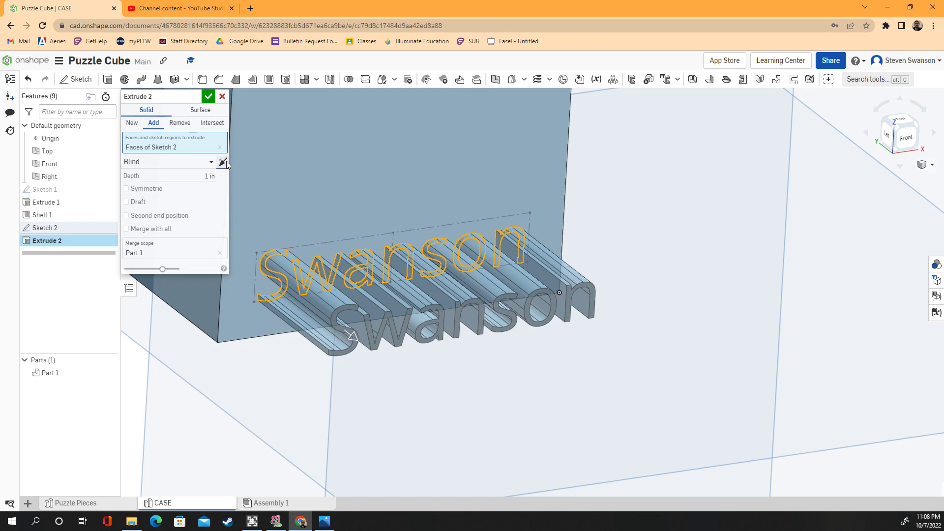
click(207, 176)
click(208, 96)
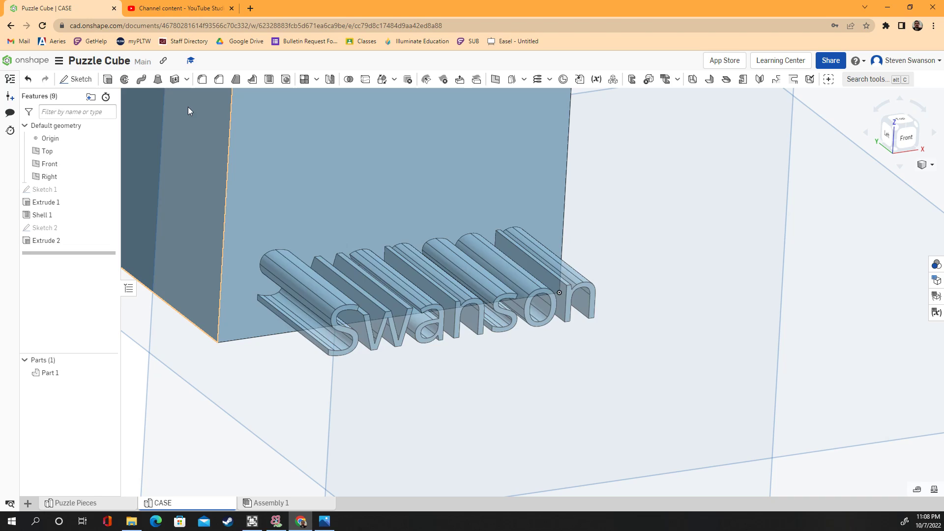
Step: Edit the name's extrusion and set its depth to 0.02 in
scroll(599, 253, up, 2)
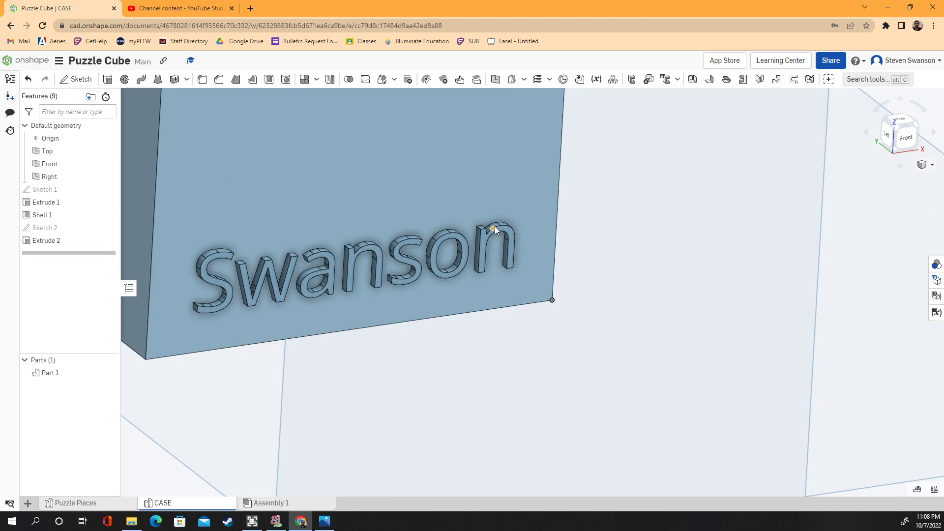
middle_drag(579, 233, 634, 255)
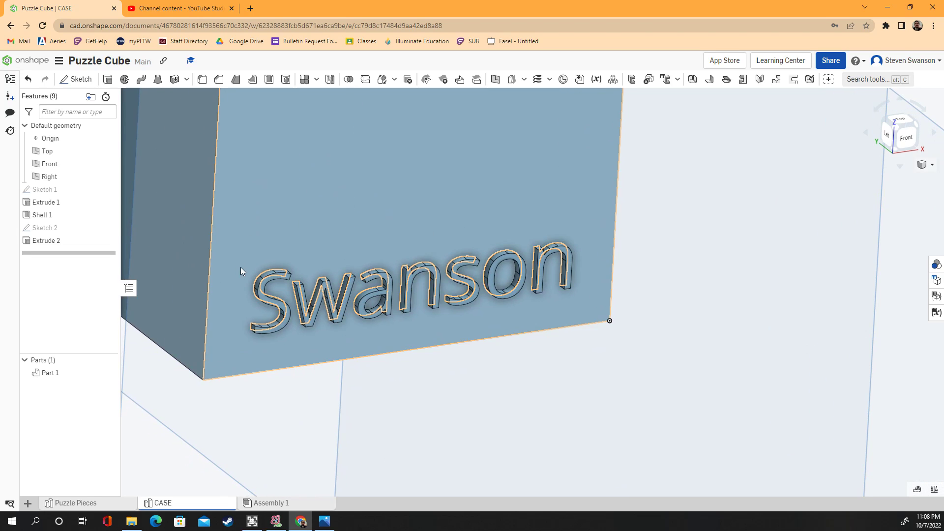
click(45, 243)
double_click(45, 241)
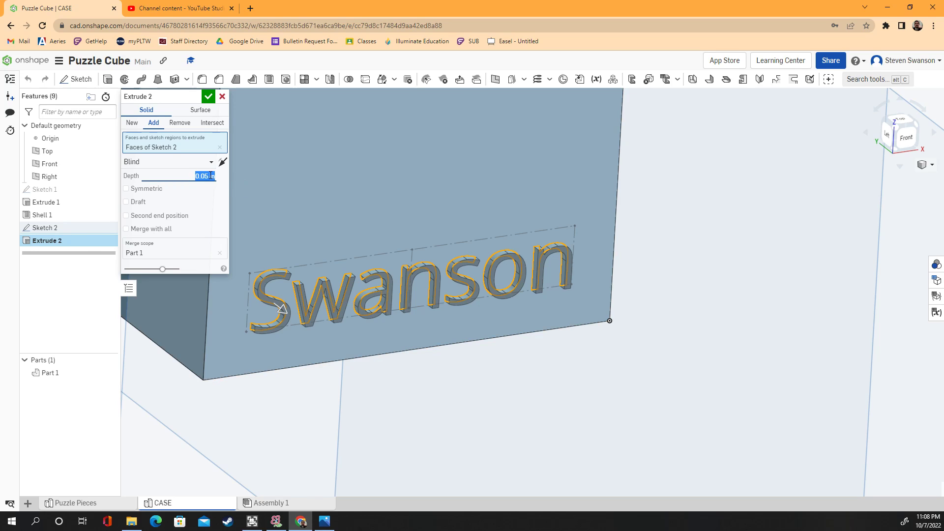
scroll(288, 203, down, 5)
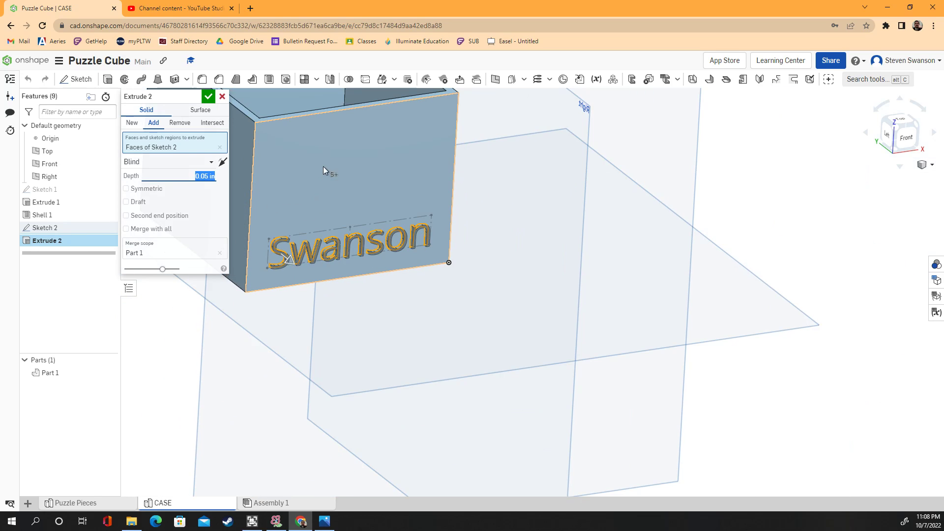
scroll(278, 116, up, 3)
scroll(309, 179, down, 4)
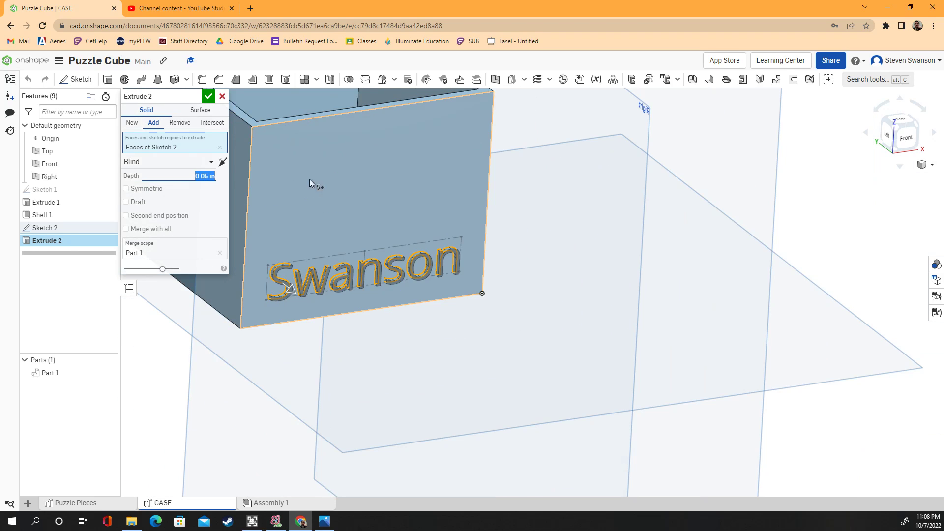
scroll(299, 119, up, 1)
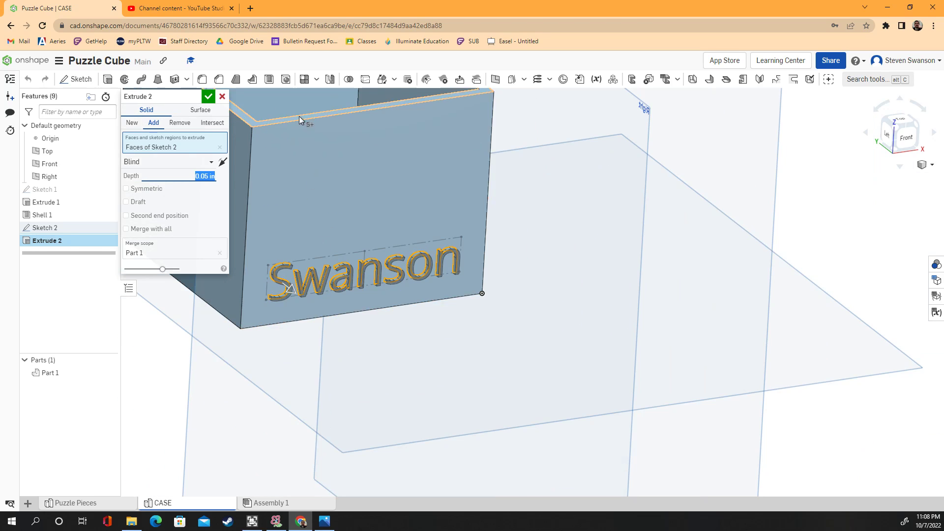
click(207, 176)
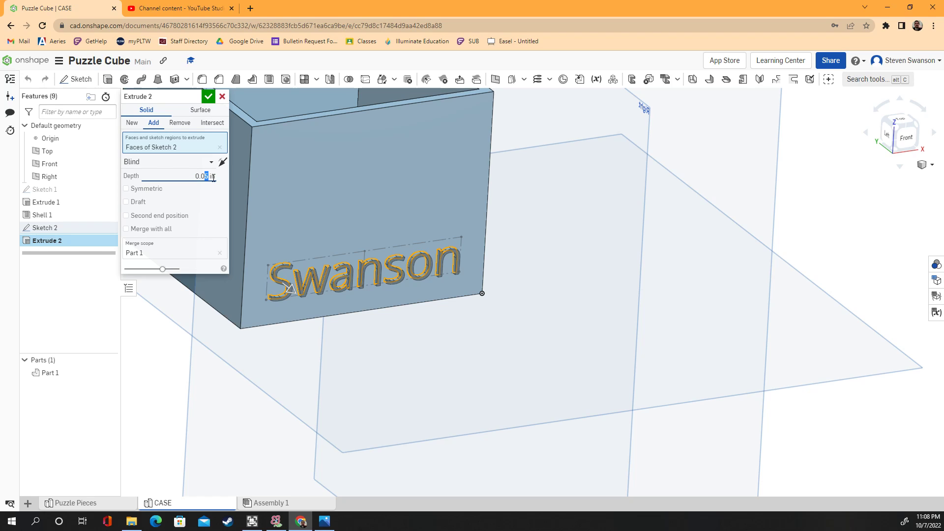
click(208, 97)
Step: Edit the name's extrusion to remove material and reverse its direction so the letters cut into the case's front face
scroll(272, 231, up, 3)
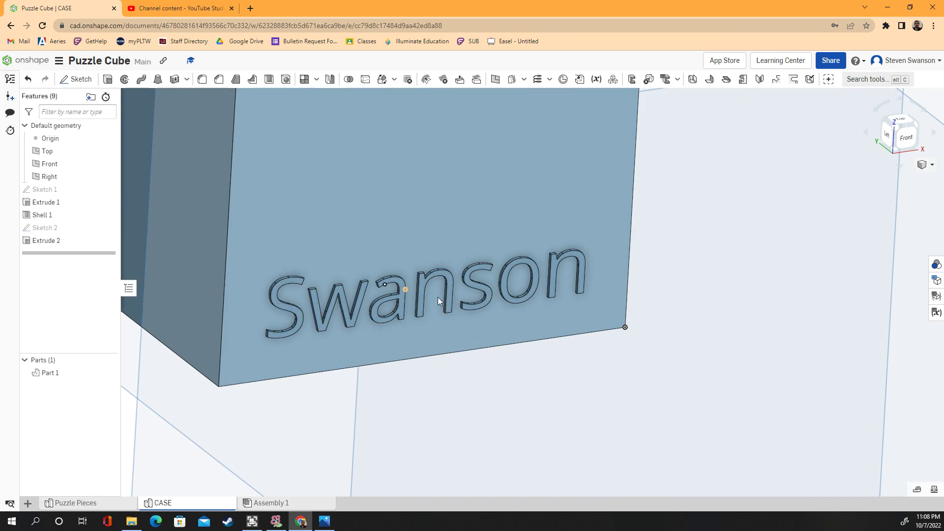
mouse_move(477, 376)
right_down()
mouse_move(502, 393)
mouse_move(474, 379)
mouse_move(476, 388)
right_up()
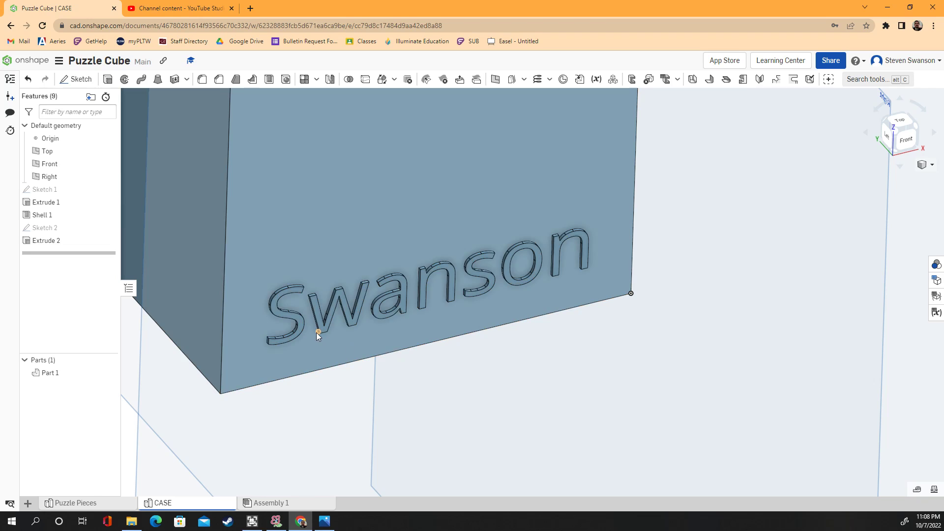
double_click(69, 241)
click(180, 123)
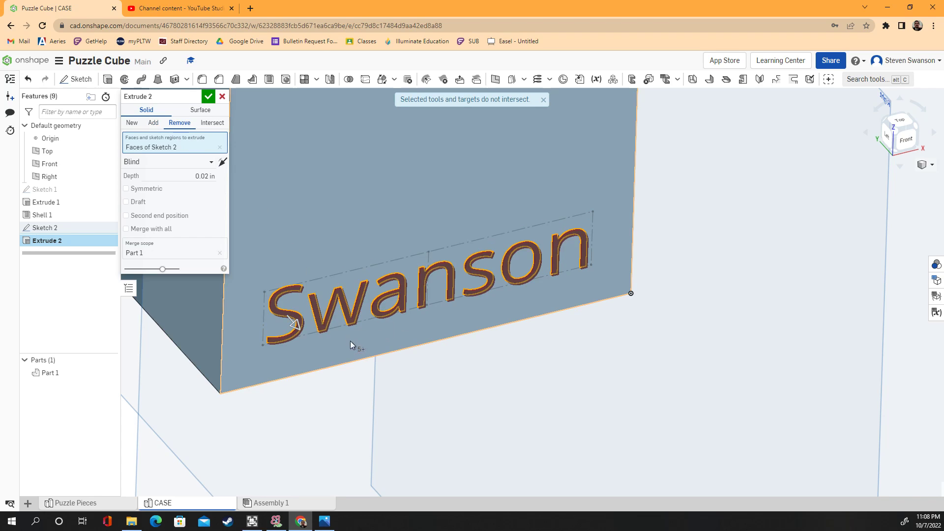
click(222, 162)
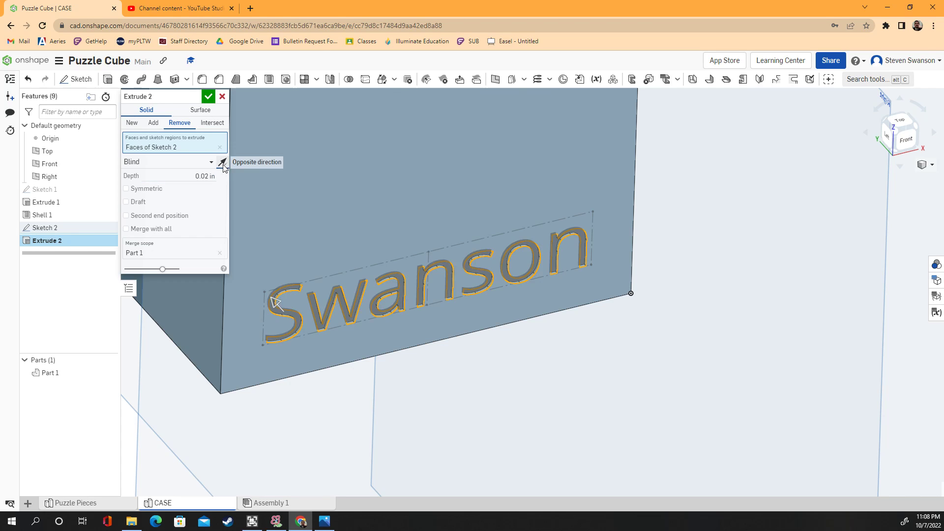
right_drag(295, 257, 378, 411)
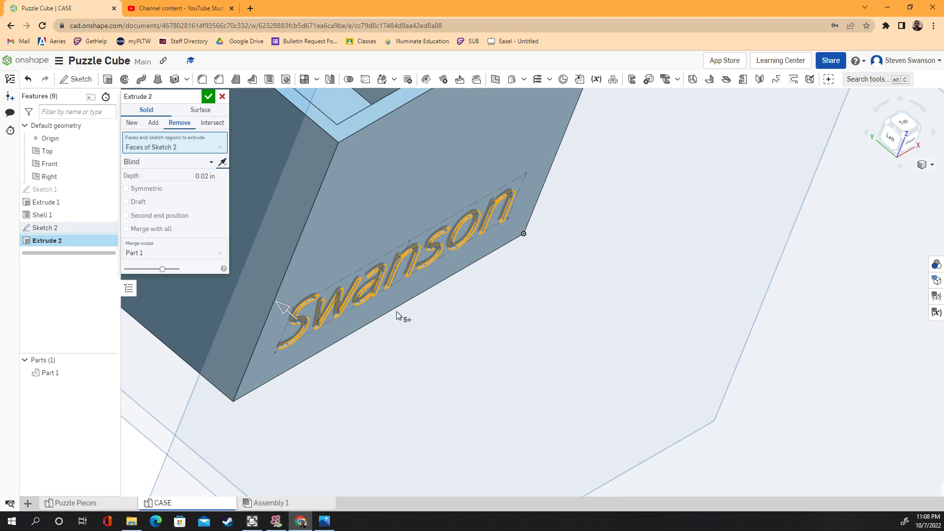
scroll(404, 286, up, 4)
click(209, 96)
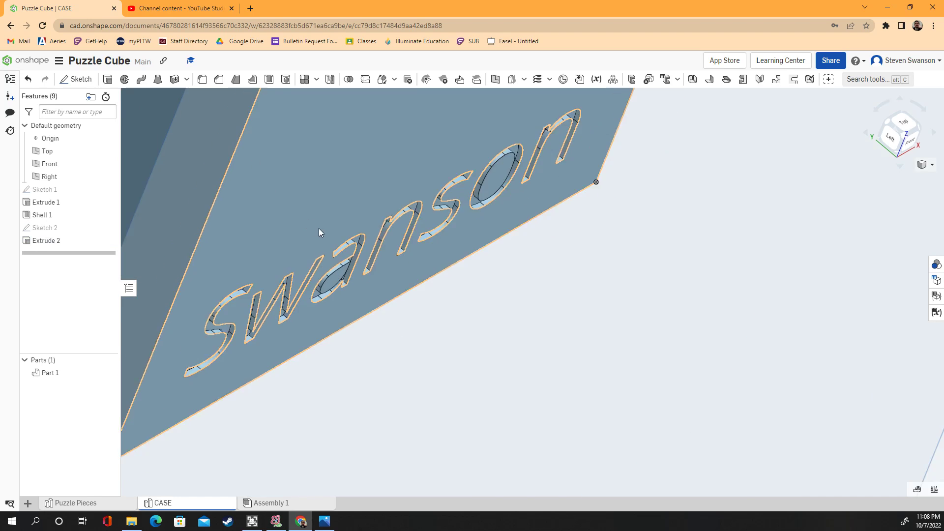
right_drag(324, 235, 351, 312)
scroll(400, 356, down, 6)
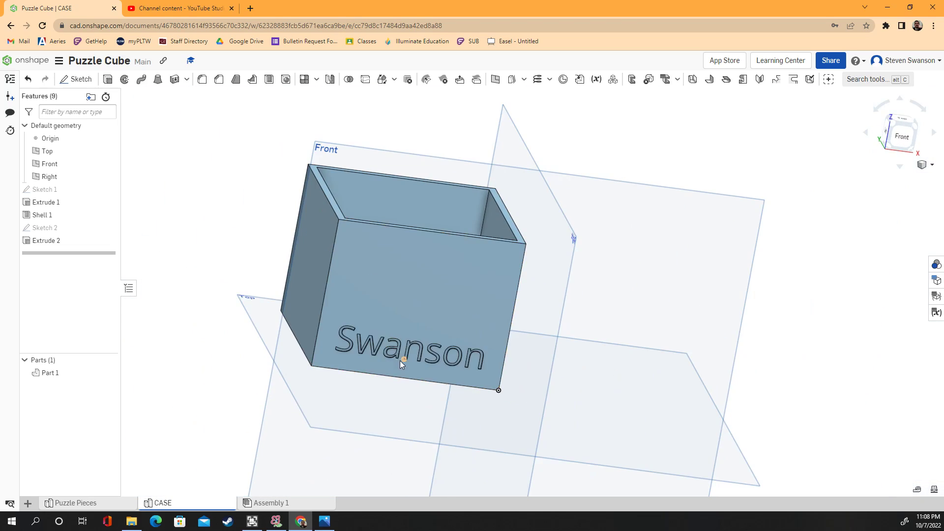
Step: Start a sketch on the case's left face and draw three circles of different sizes in its upper half, the smallest about 0.28 in across
right_drag(400, 361, 314, 297)
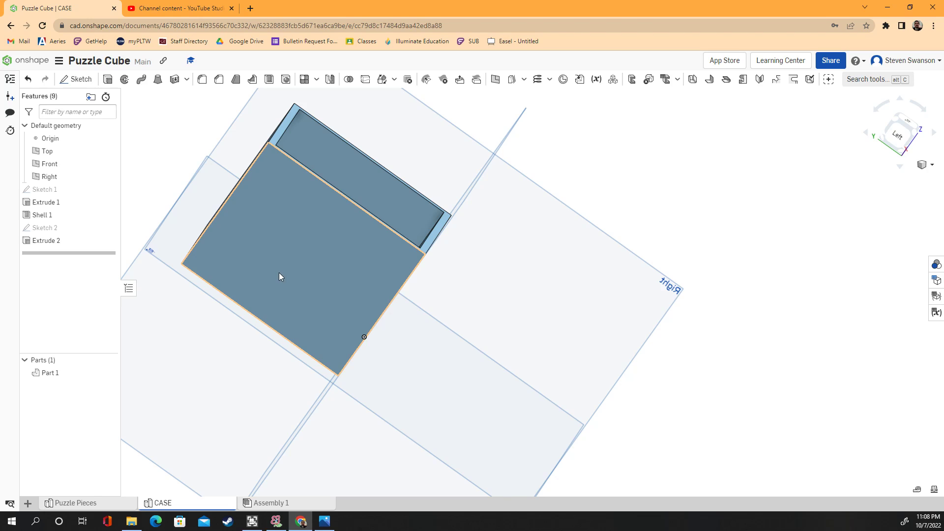
click(898, 134)
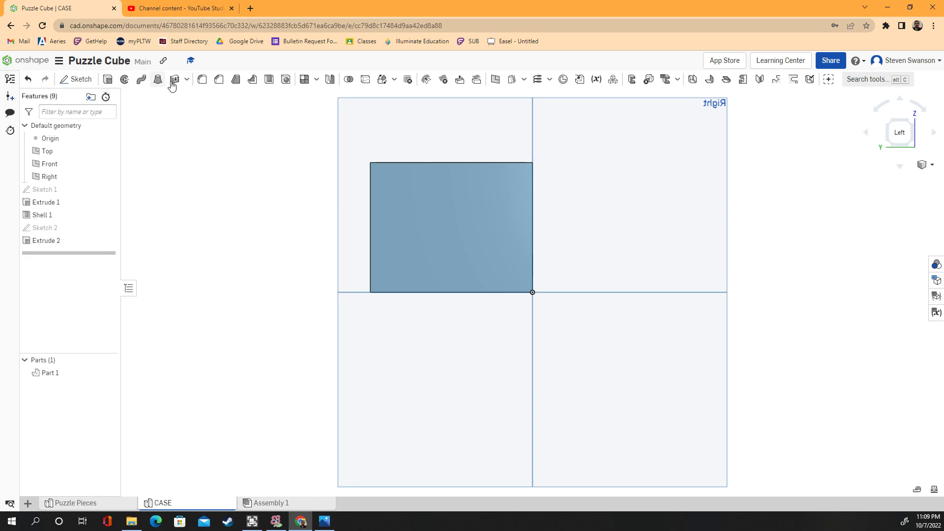
click(80, 78)
click(467, 221)
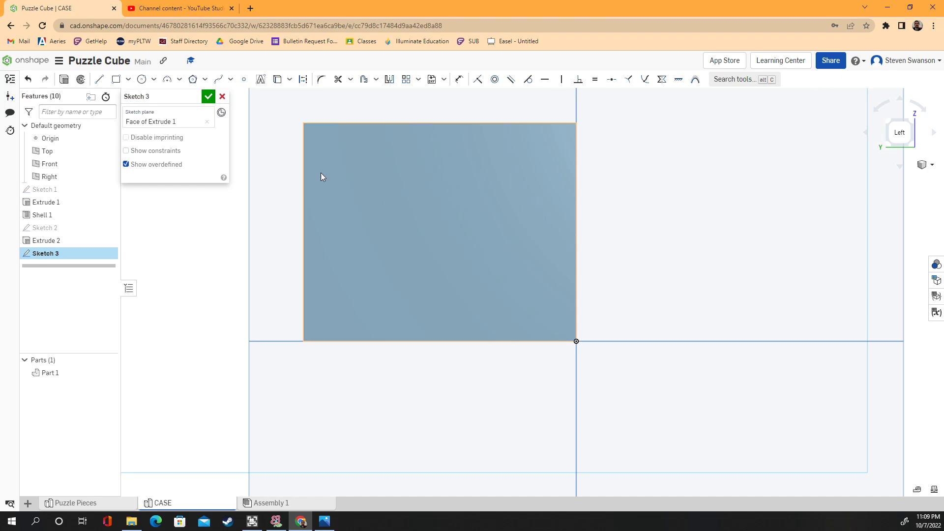
click(142, 79)
click(342, 164)
click(358, 178)
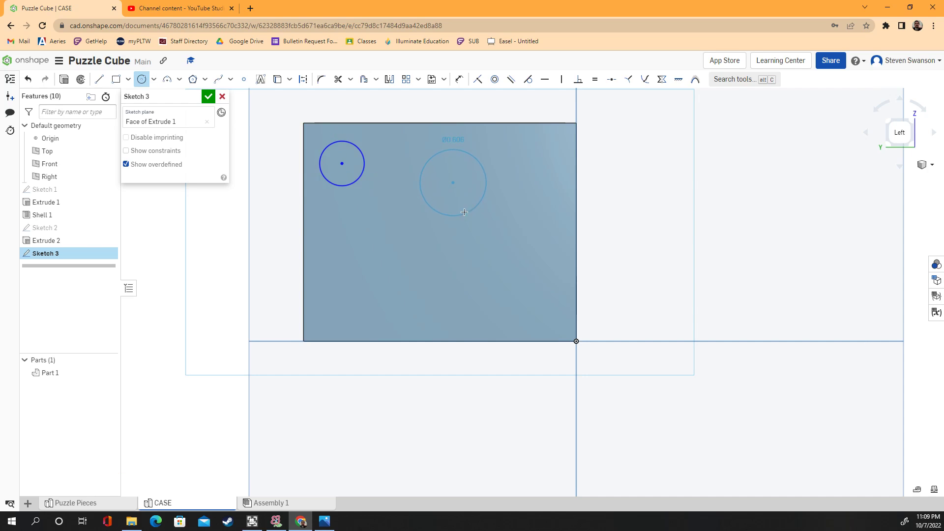
click(419, 199)
click(373, 217)
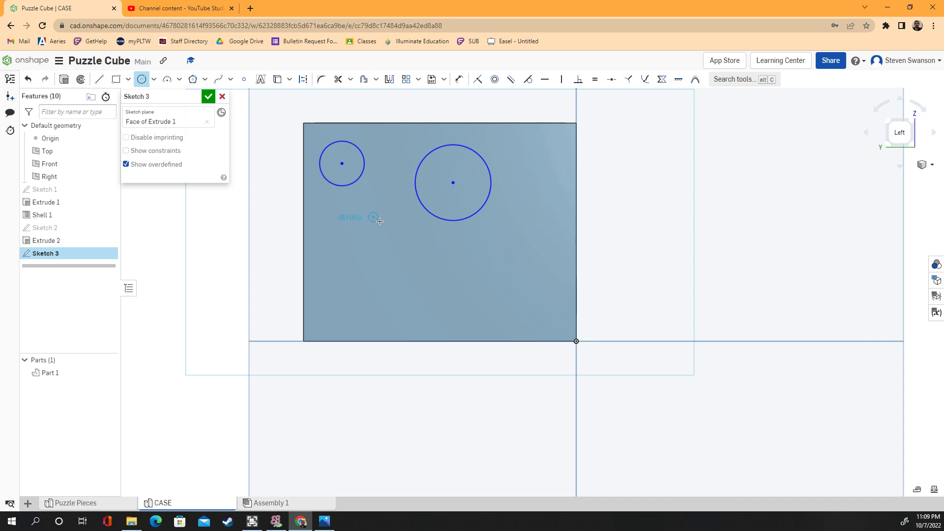
click(363, 206)
Step: Draw a horizontal ellipse about 1.3 in wide below the three circles and finish the sketch
click(154, 80)
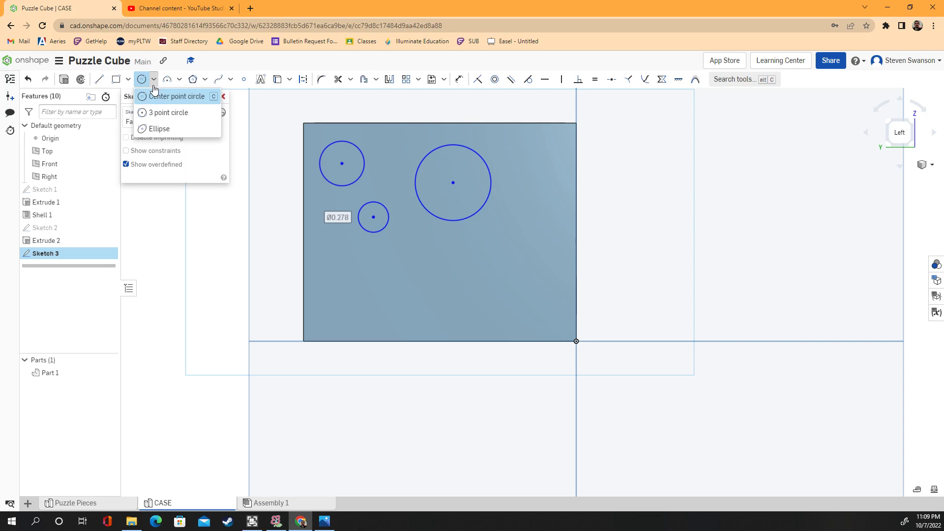
click(146, 129)
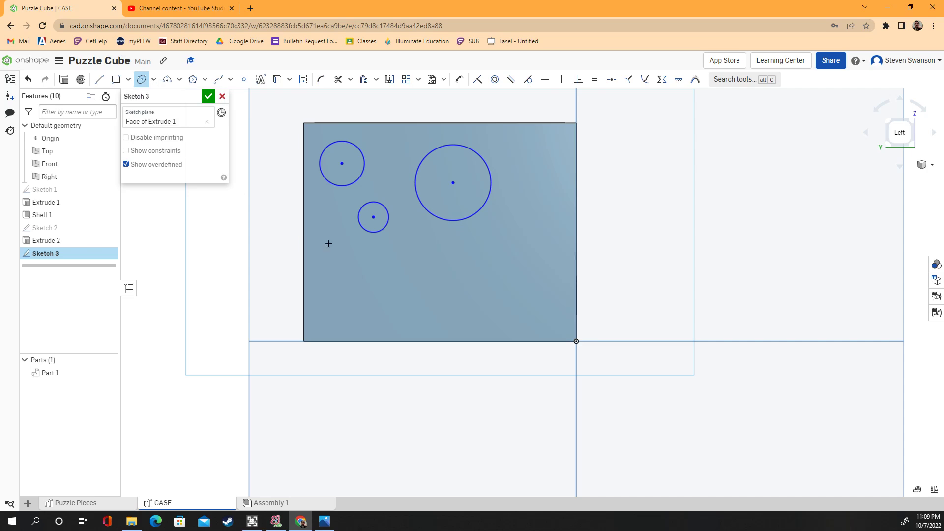
click(402, 276)
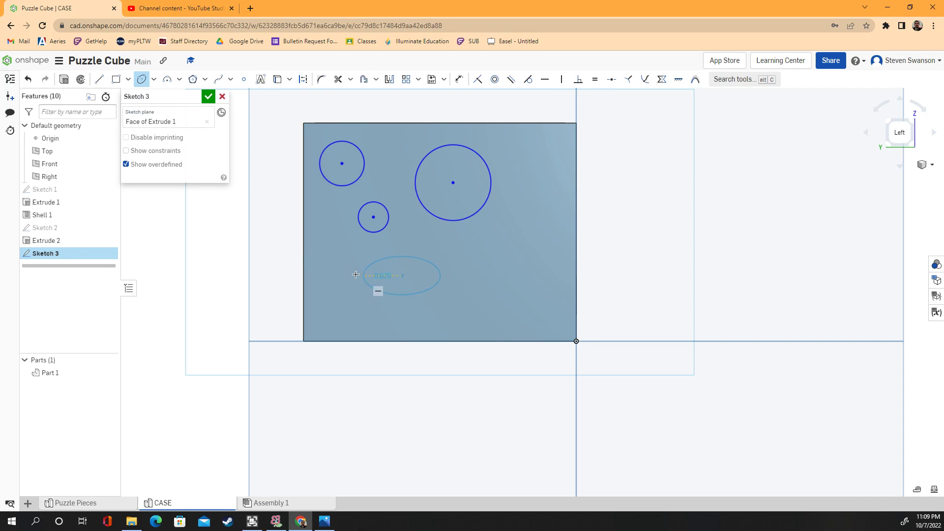
click(331, 274)
click(351, 254)
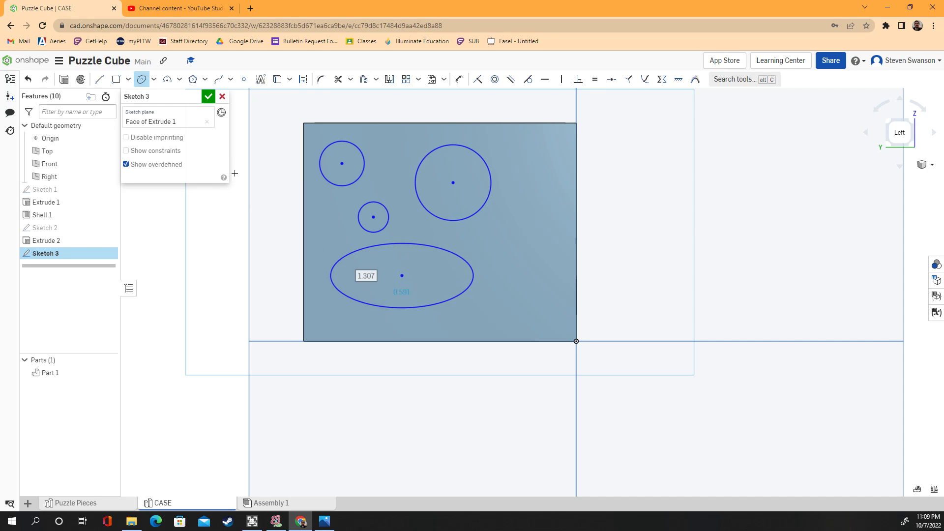
click(208, 96)
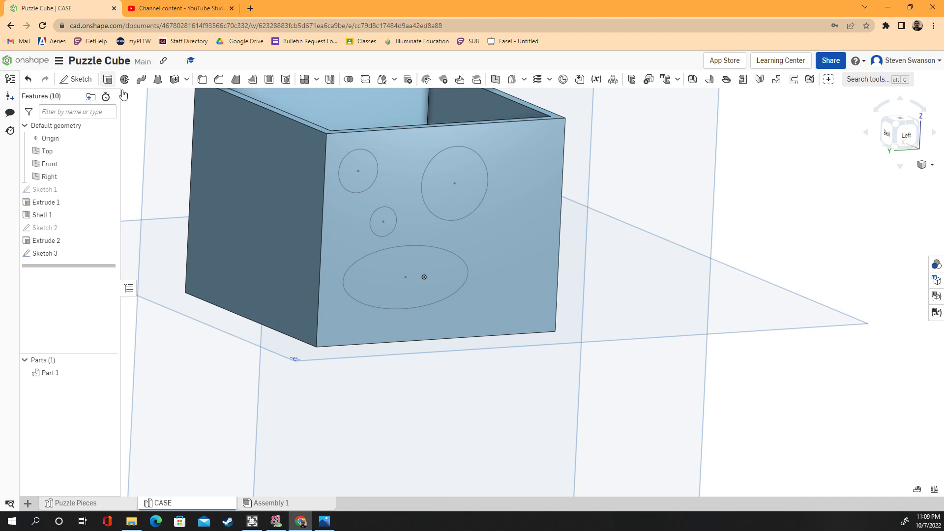
Step: Cut the three circles and the ellipse 1 in deep through the case's left wall with a Remove extrude
click(108, 80)
click(368, 189)
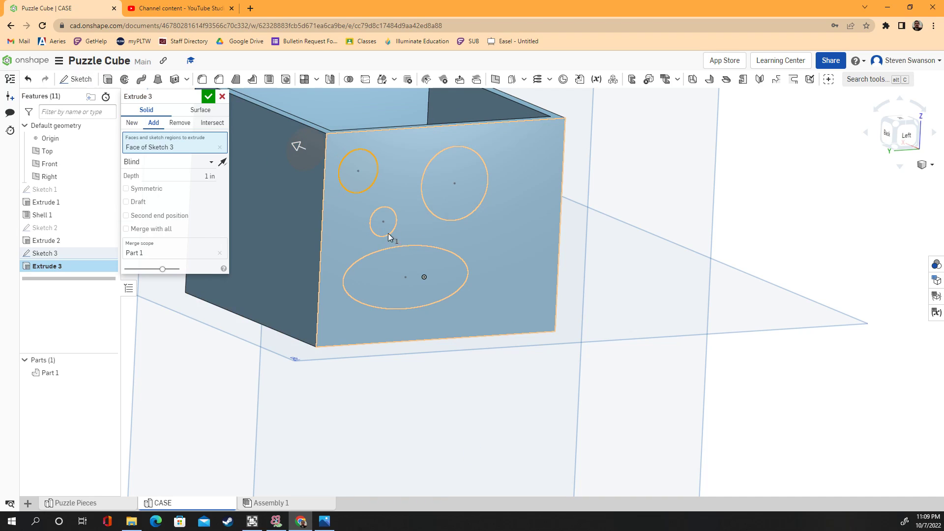
click(429, 205)
click(386, 227)
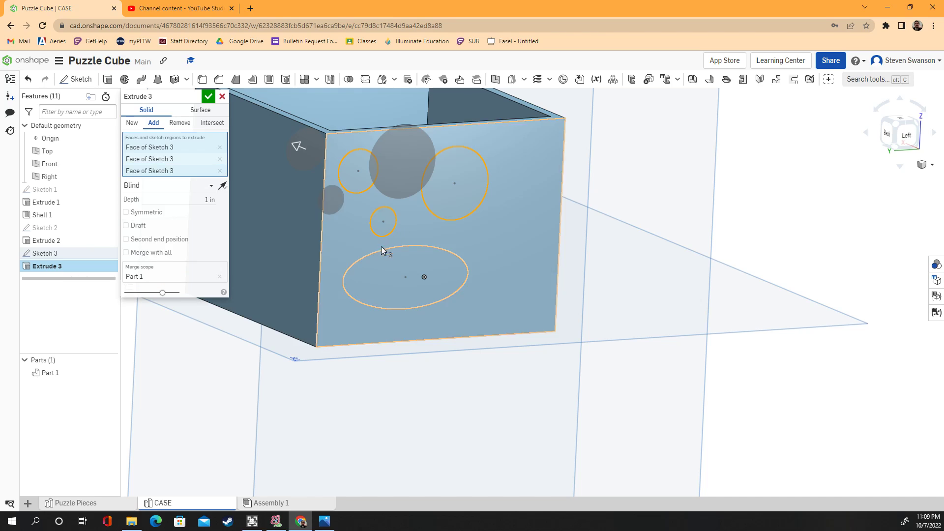
click(378, 286)
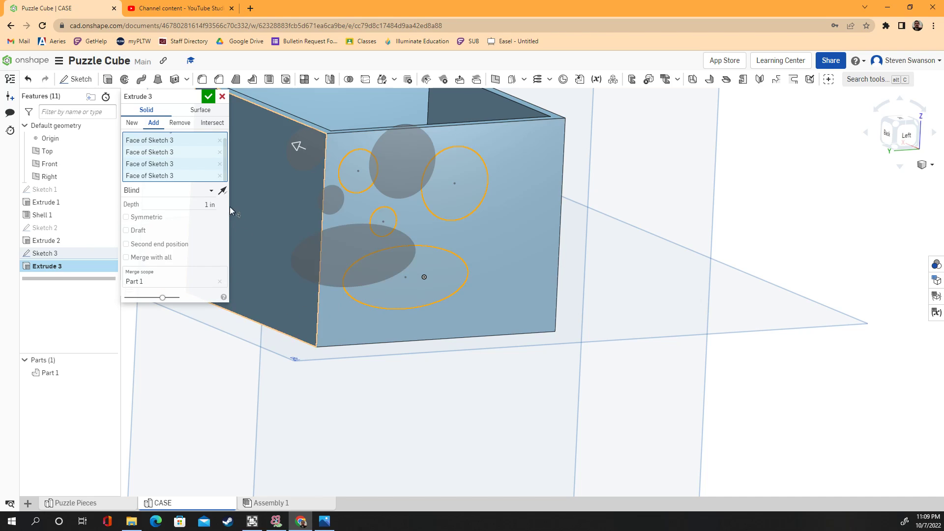
click(180, 122)
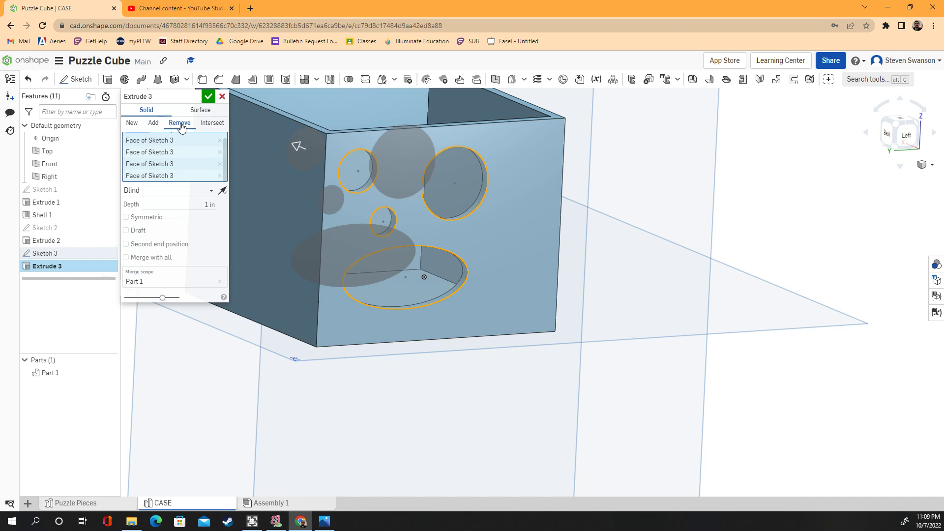
click(209, 97)
right_drag(194, 172, 260, 237)
right_drag(244, 208, 211, 198)
scroll(250, 231, down, 3)
scroll(257, 239, down, 2)
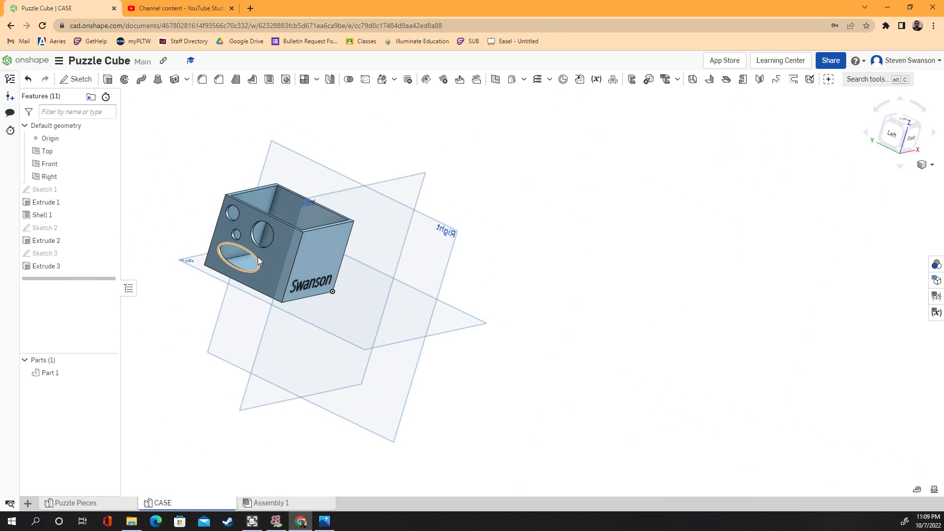
right_drag(170, 203, 427, 405)
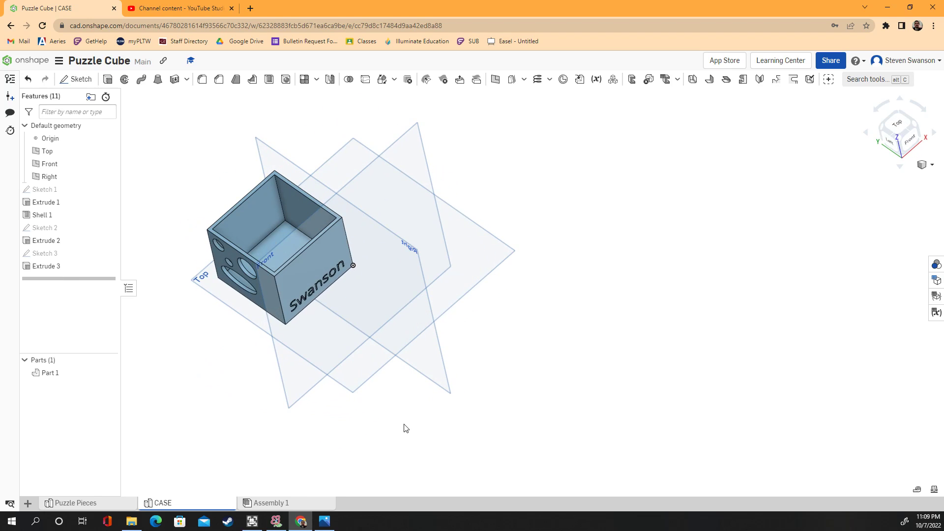
Step: Open Assembly 1 and insert the case part beside the assembled puzzle cube
mouse_move(293, 506)
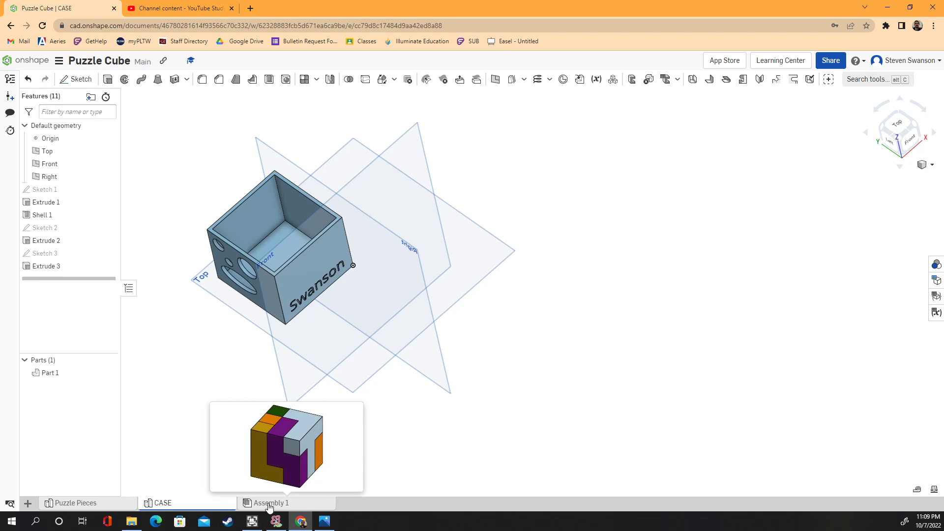
click(273, 503)
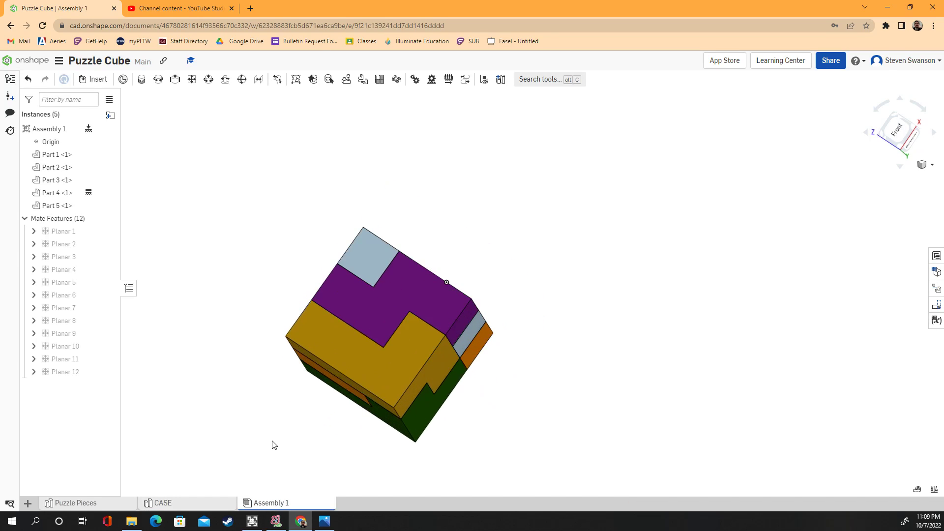
right_drag(275, 441, 275, 423)
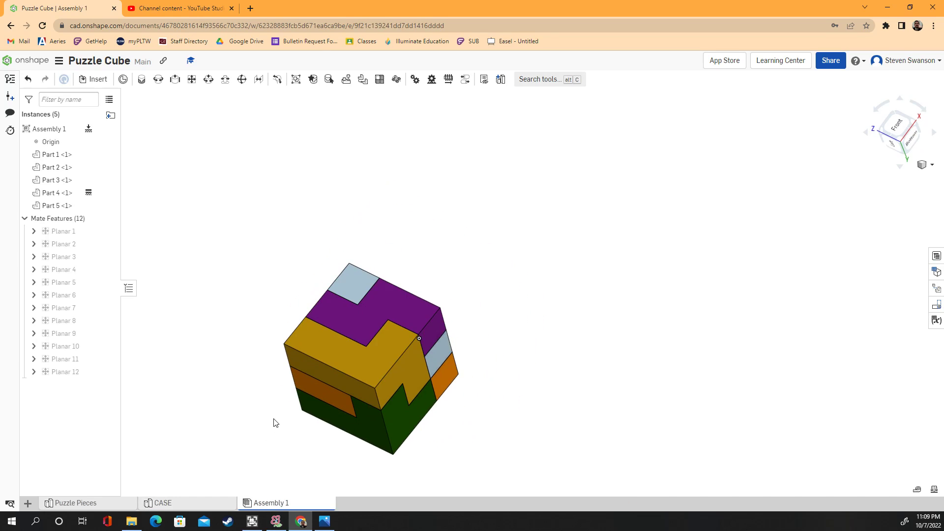
click(92, 81)
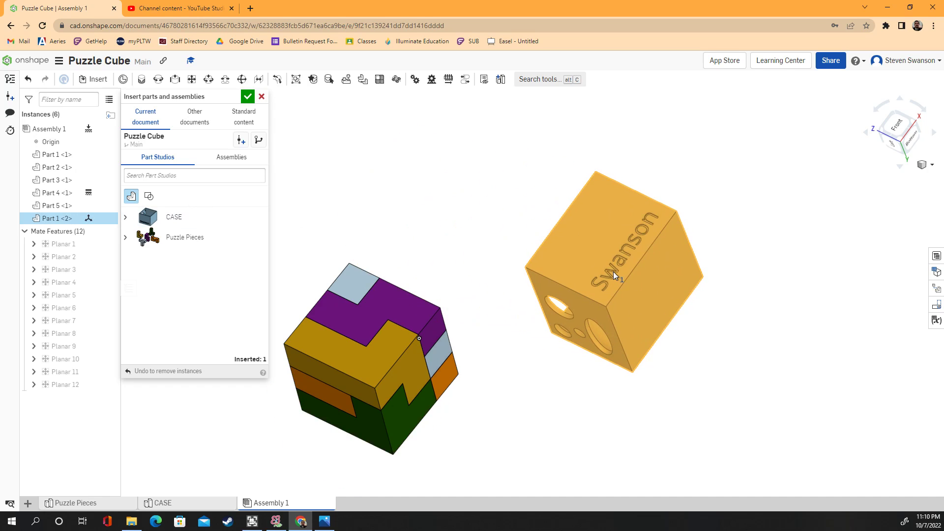
click(612, 272)
scroll(541, 320, up, 3)
scroll(491, 338, down, 5)
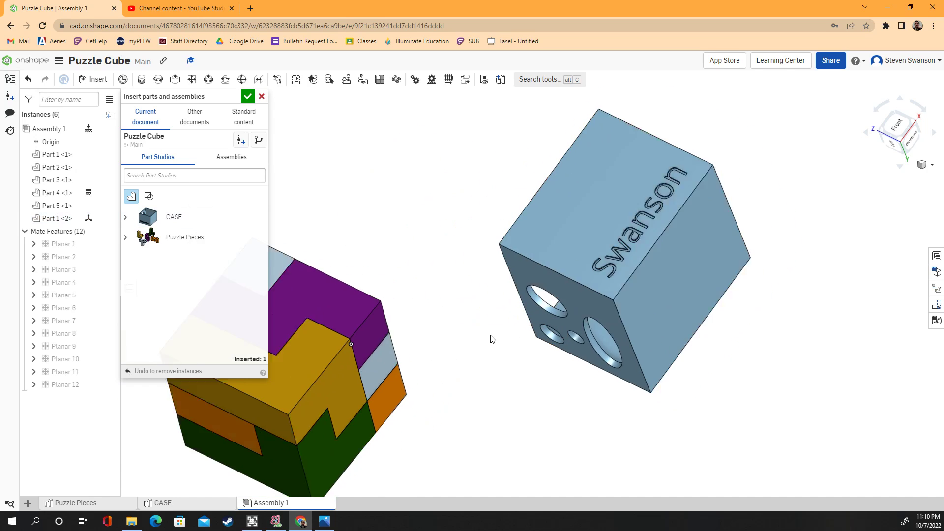
click(248, 100)
Step: Add a planar mate between the case's inside floor and the bottom face of the puzzle cube's Part 1
right_drag(322, 177, 373, 194)
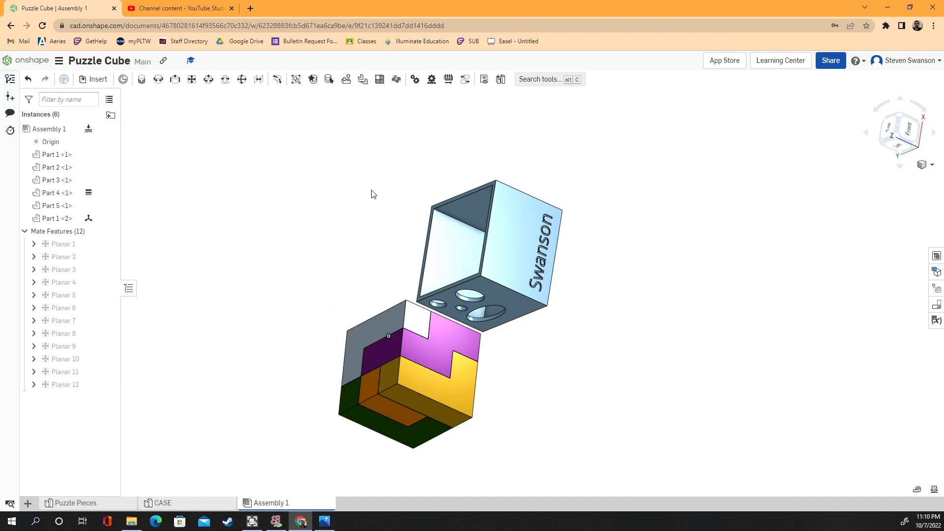
click(192, 80)
right_drag(272, 156, 359, 214)
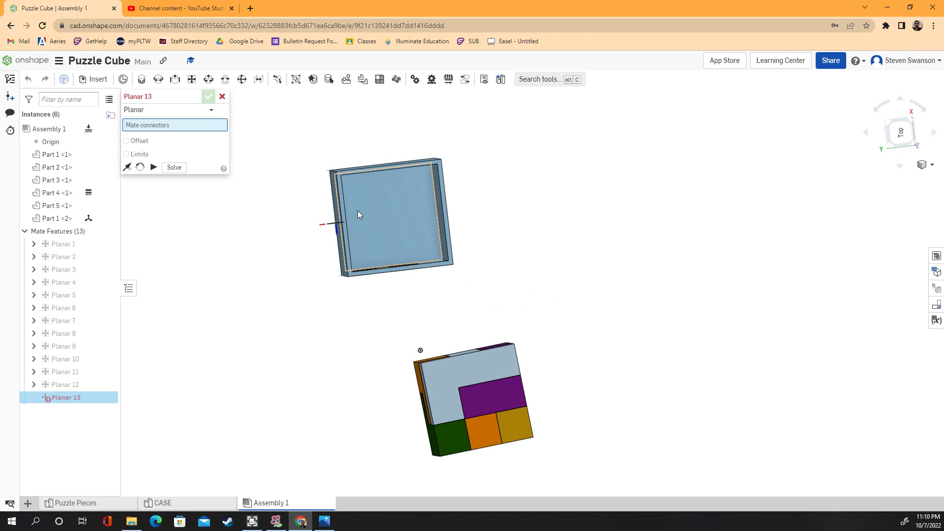
click(393, 220)
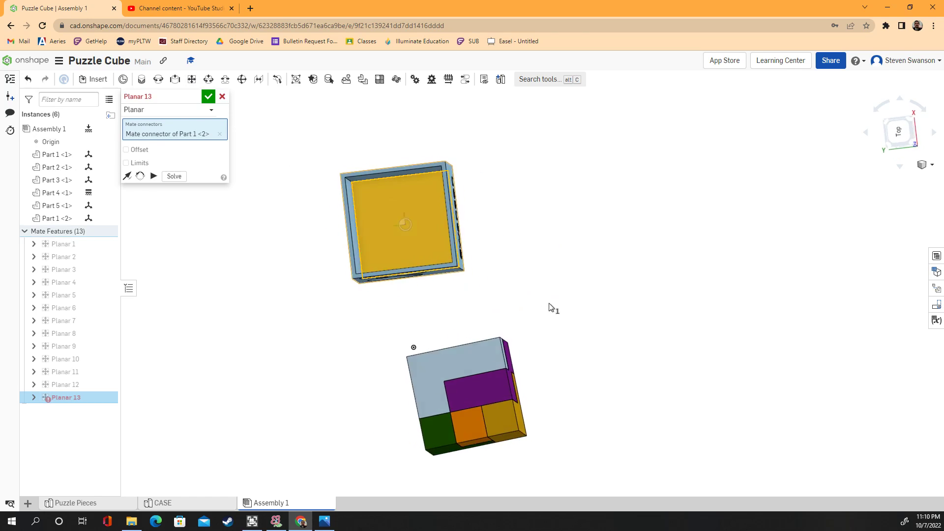
right_drag(552, 310, 358, 282)
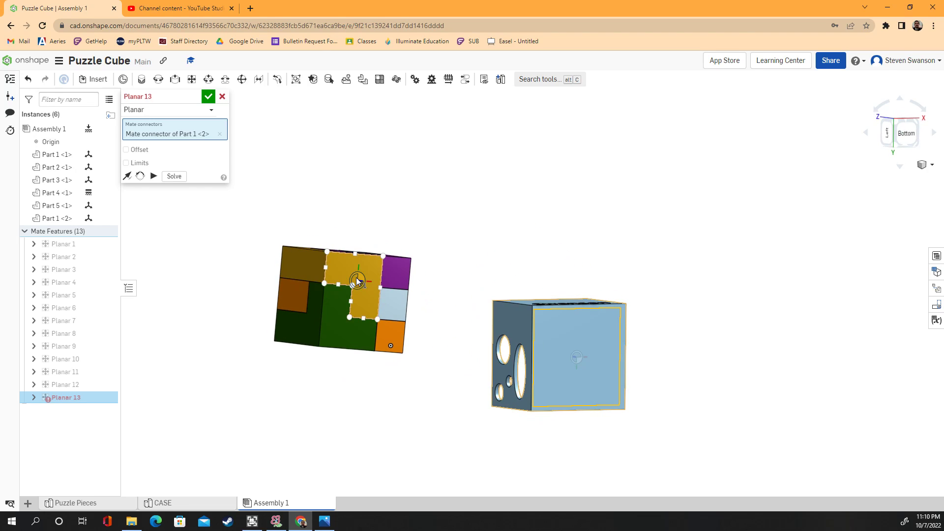
click(356, 279)
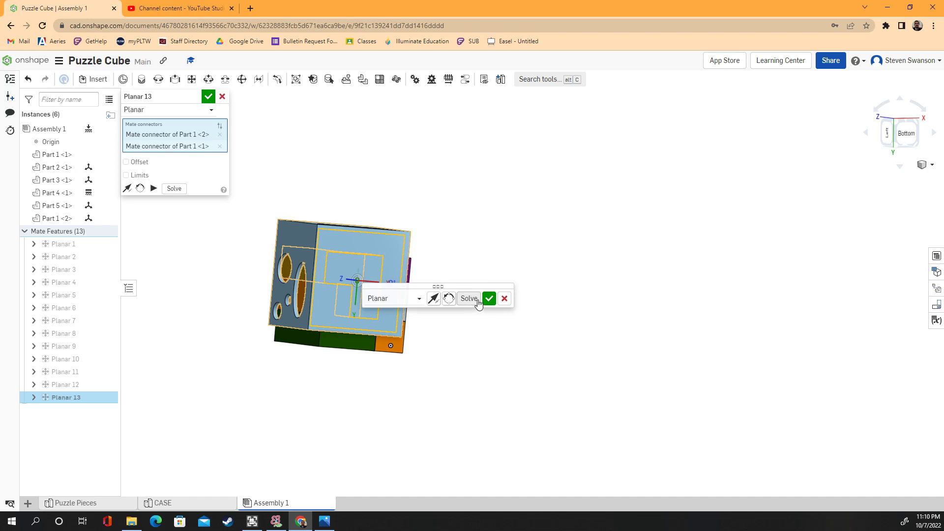
click(489, 300)
Step: Add a planar mate between the outer side face of the purple Part 2 and the inside face of the case's engraved wall
right_drag(468, 278, 440, 264)
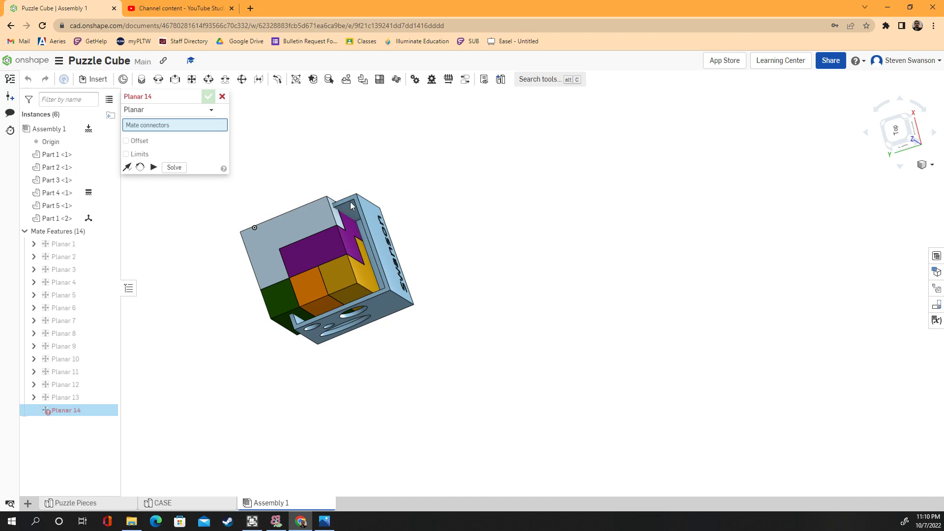
click(348, 240)
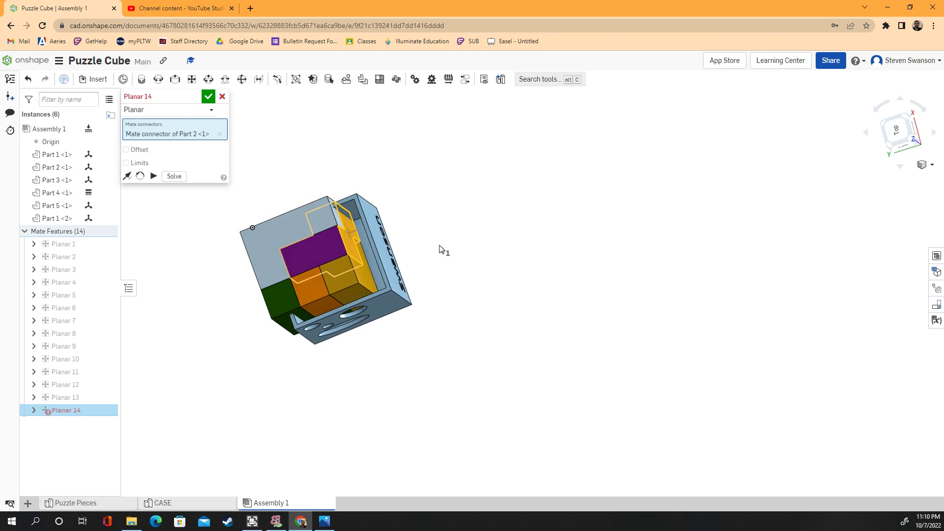
right_drag(442, 248, 447, 242)
scroll(363, 245, up, 3)
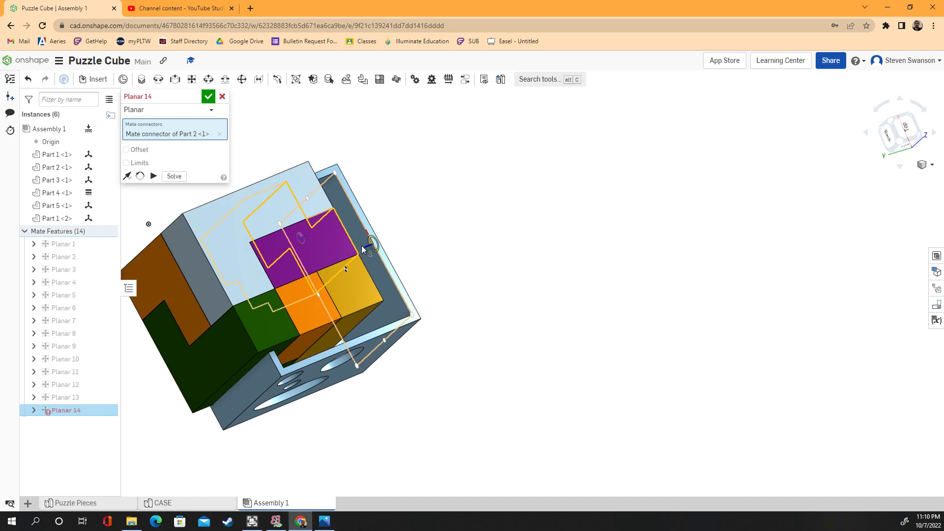
click(364, 248)
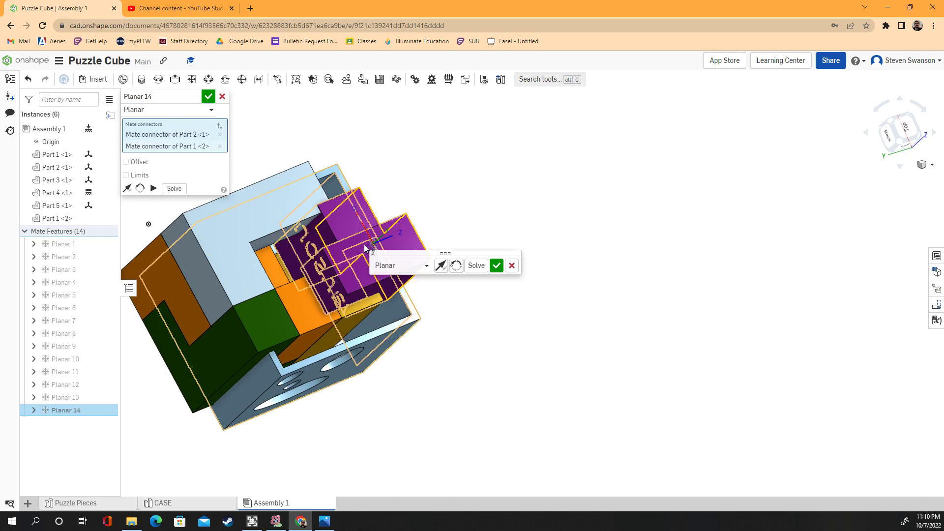
click(495, 269)
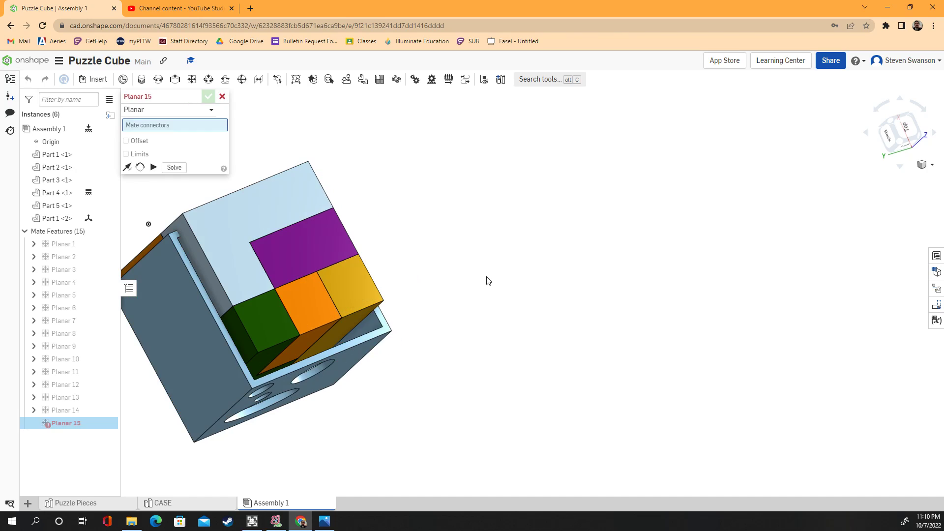
Step: Add a planar mate between the yellow Part 1's outer side face and the inside face of the case wall with the circular and elliptical openings
right_drag(487, 280, 467, 286)
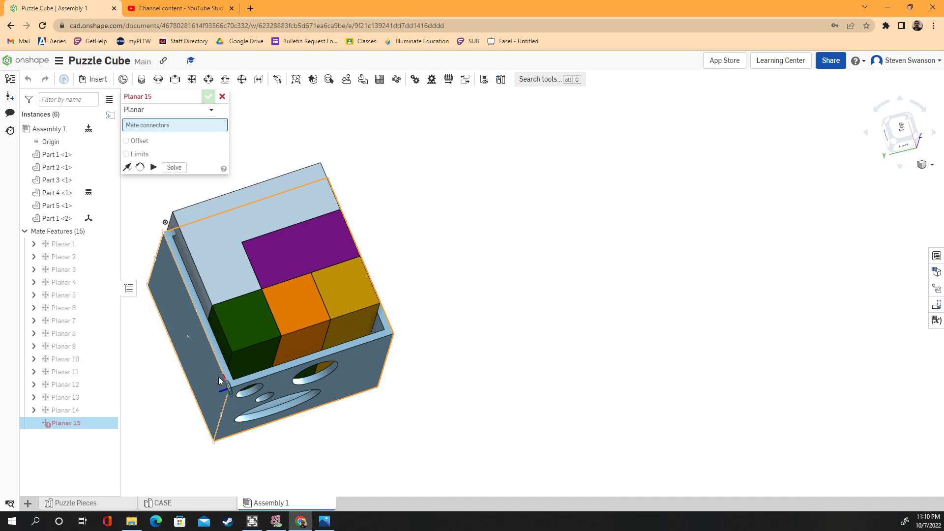
mouse_move(220, 381)
mouse_down()
mouse_move(208, 355)
mouse_move(224, 386)
mouse_up()
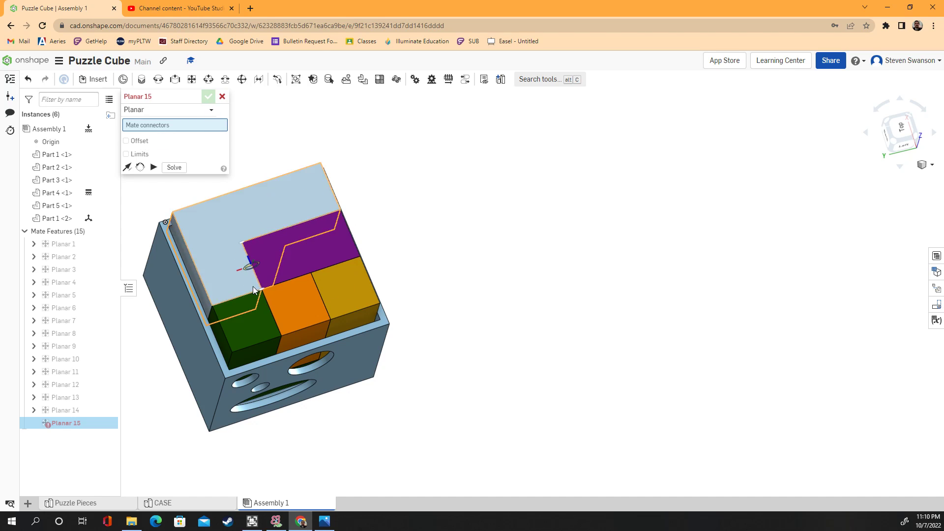
scroll(318, 333, up, 5)
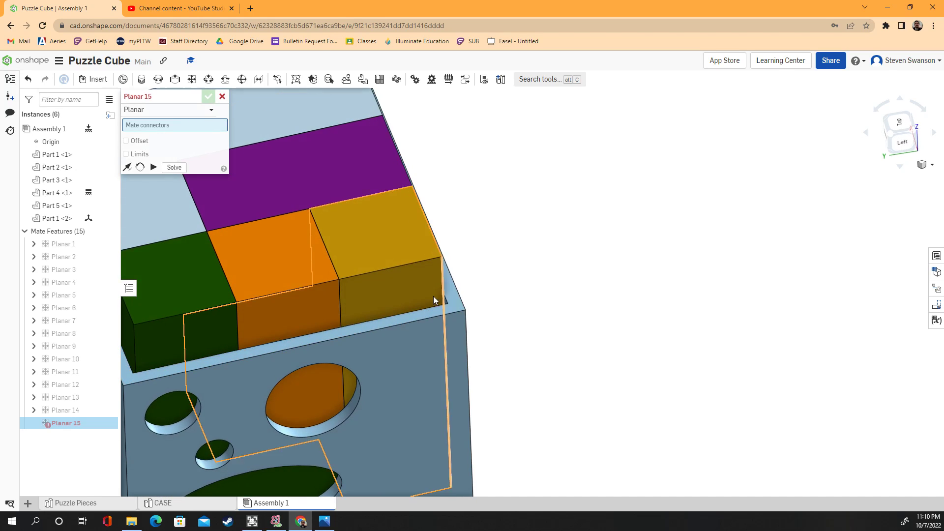
click(401, 294)
right_drag(538, 299, 547, 325)
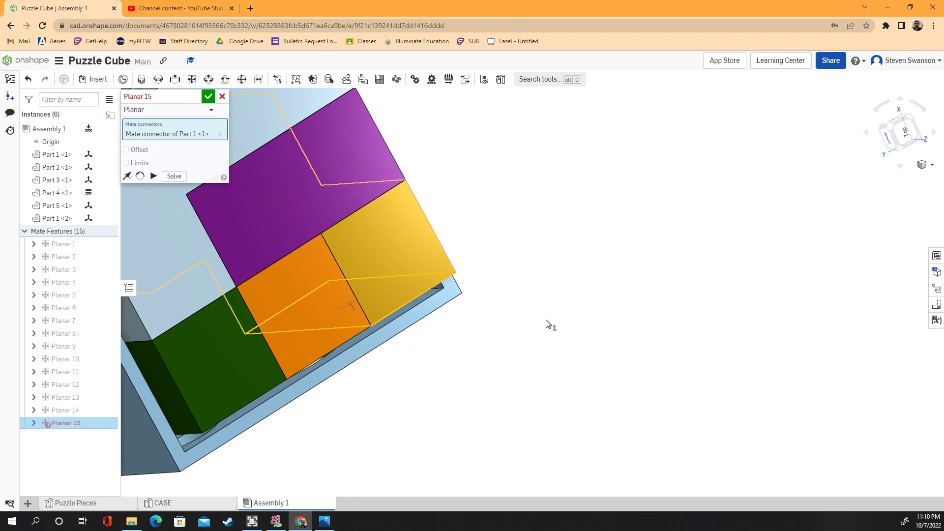
scroll(426, 297, up, 5)
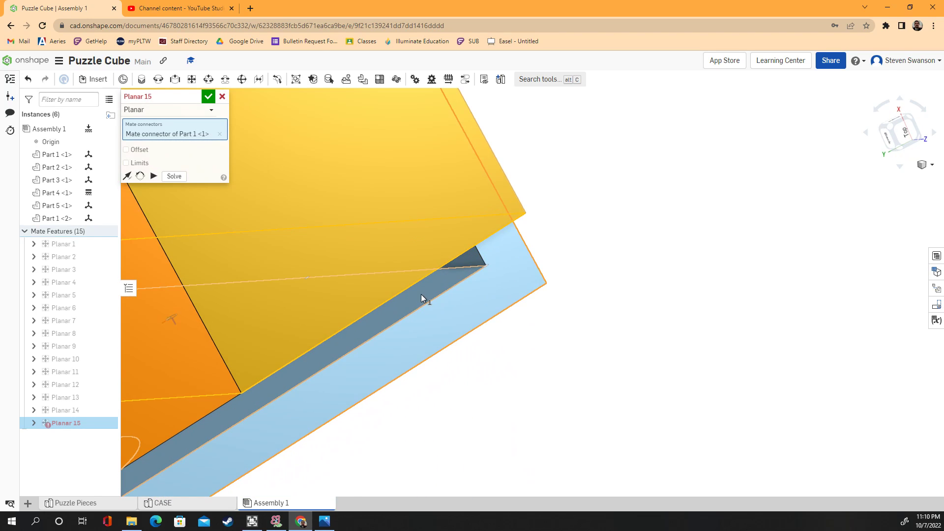
click(420, 295)
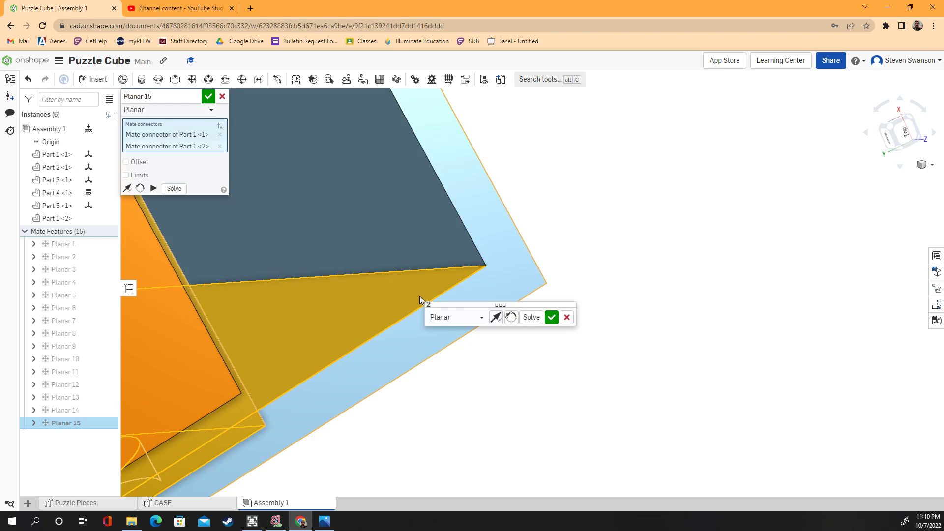
click(547, 319)
scroll(538, 337, down, 5)
right_drag(533, 411, 483, 332)
scroll(485, 336, down, 5)
right_drag(568, 372, 631, 378)
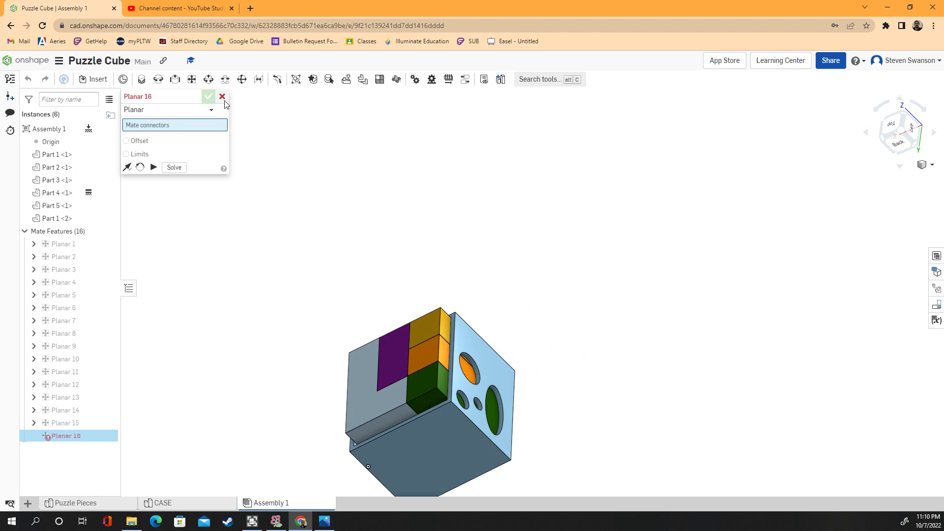